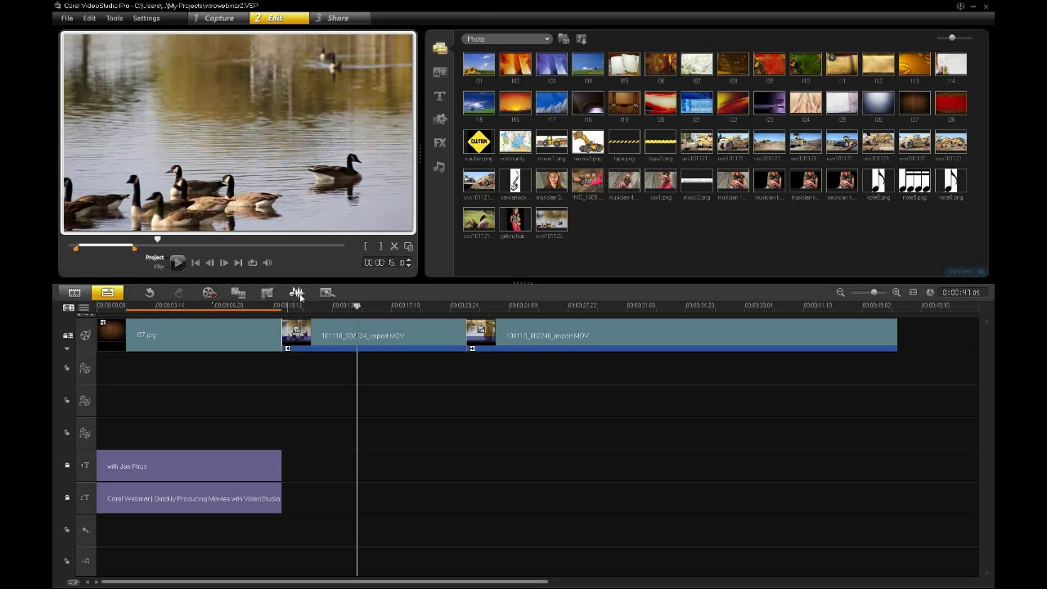
Scrub the playhead back and forth across the two imported goose video clips on the timeline
drag(320, 307, 330, 293)
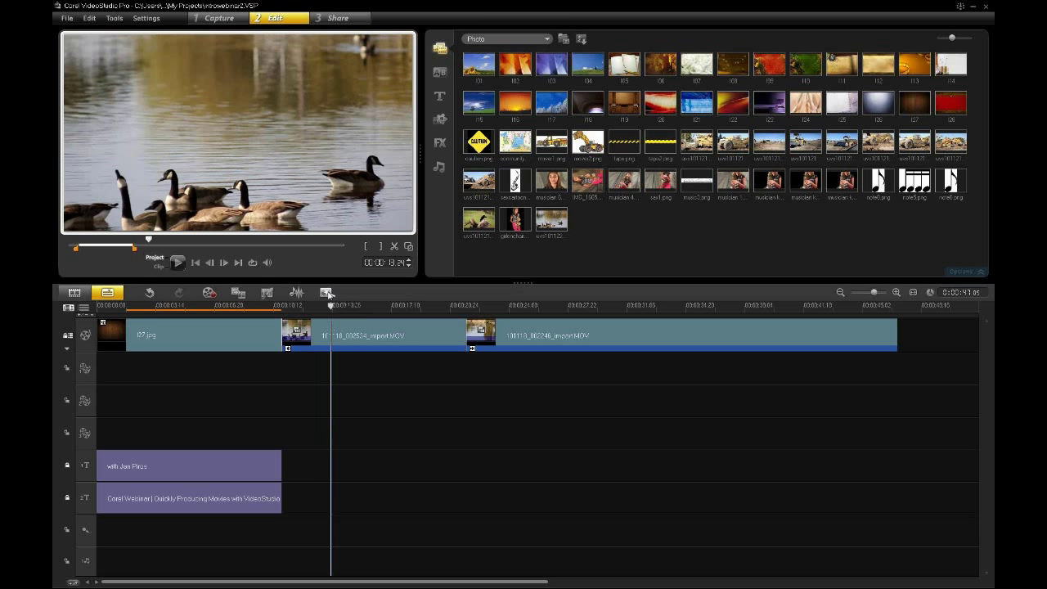
drag(483, 306, 664, 335)
click(665, 336)
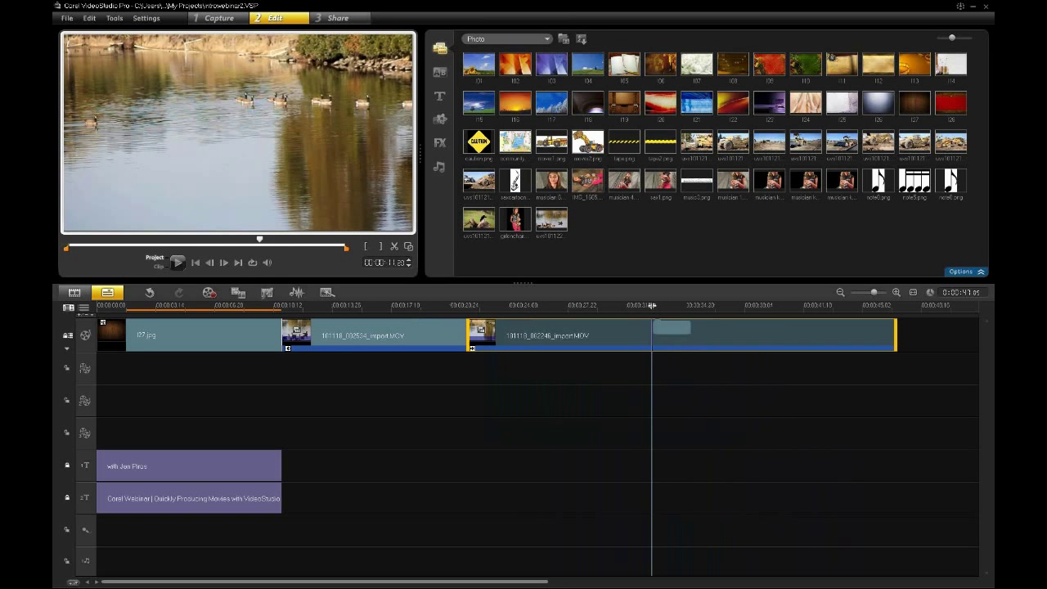
click(655, 314)
drag(602, 309, 598, 311)
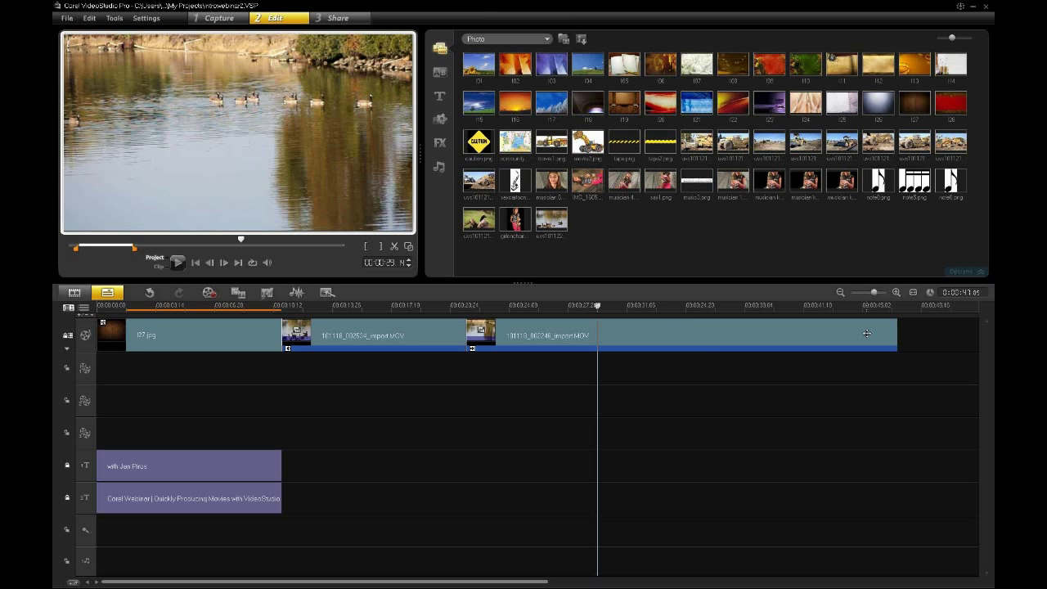
Open the last video clip on the timeline for multi-trimming
click(891, 330)
mouse_move(891, 330)
mouse_down()
mouse_move(784, 330)
mouse_move(910, 326)
mouse_up()
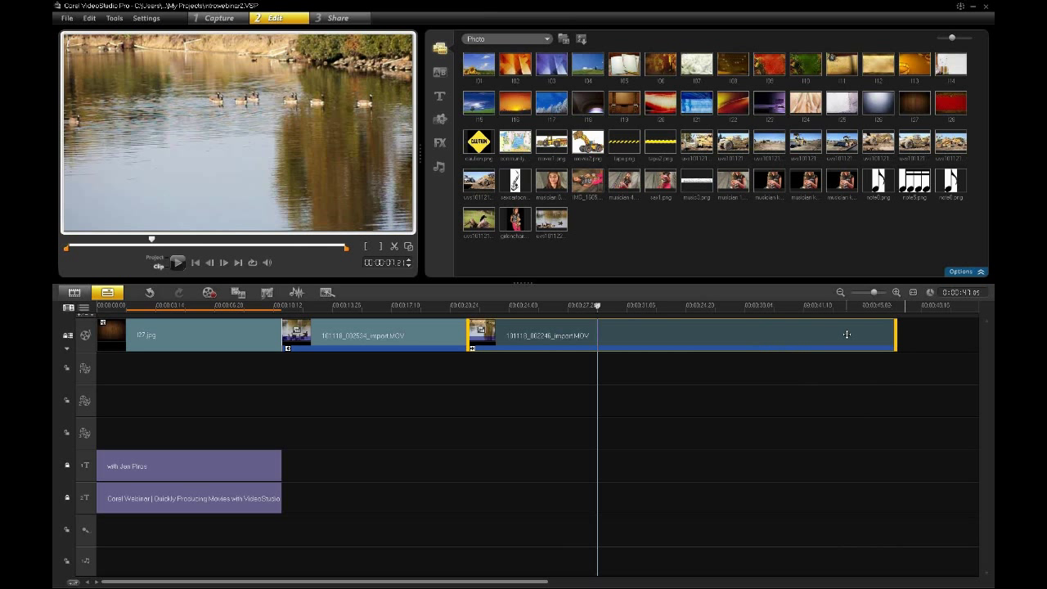
right_click(715, 334)
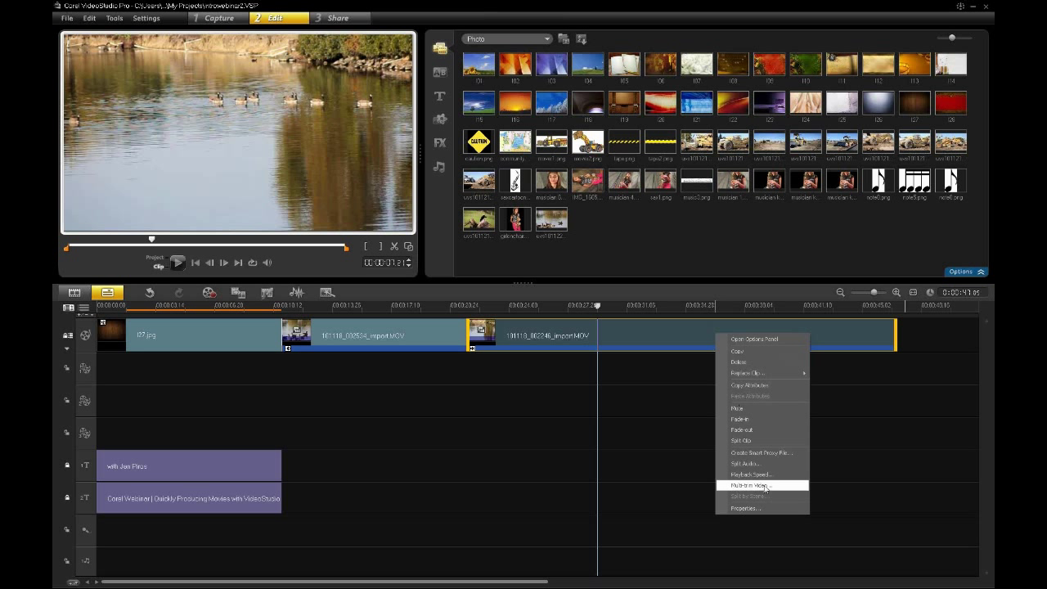
click(764, 486)
click(506, 313)
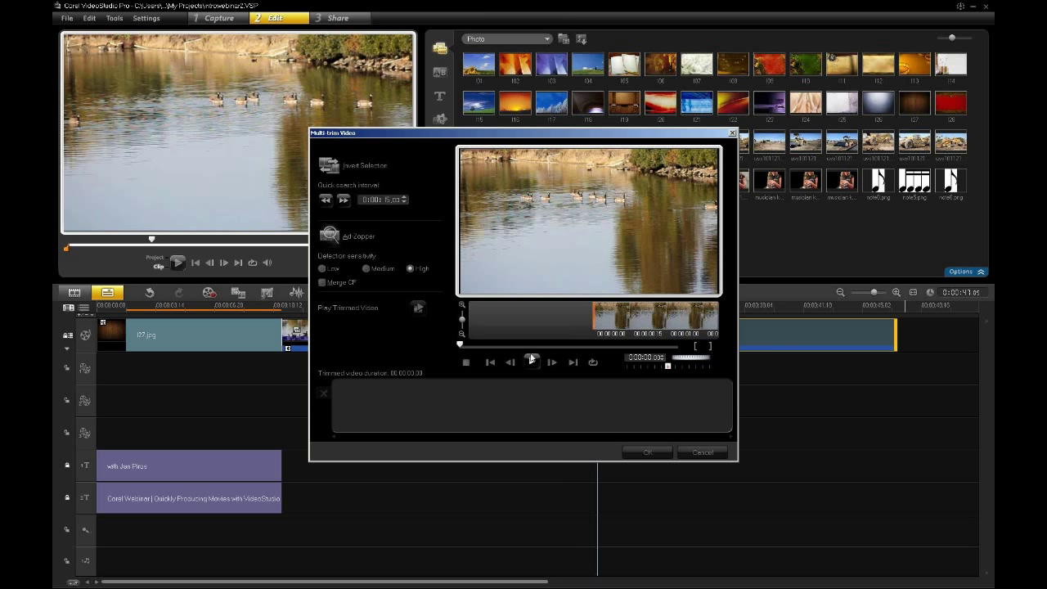
Play the clip from about the 1-second mark and mark four segments to keep, starting near 1, 3, 5 and 7 seconds
click(532, 362)
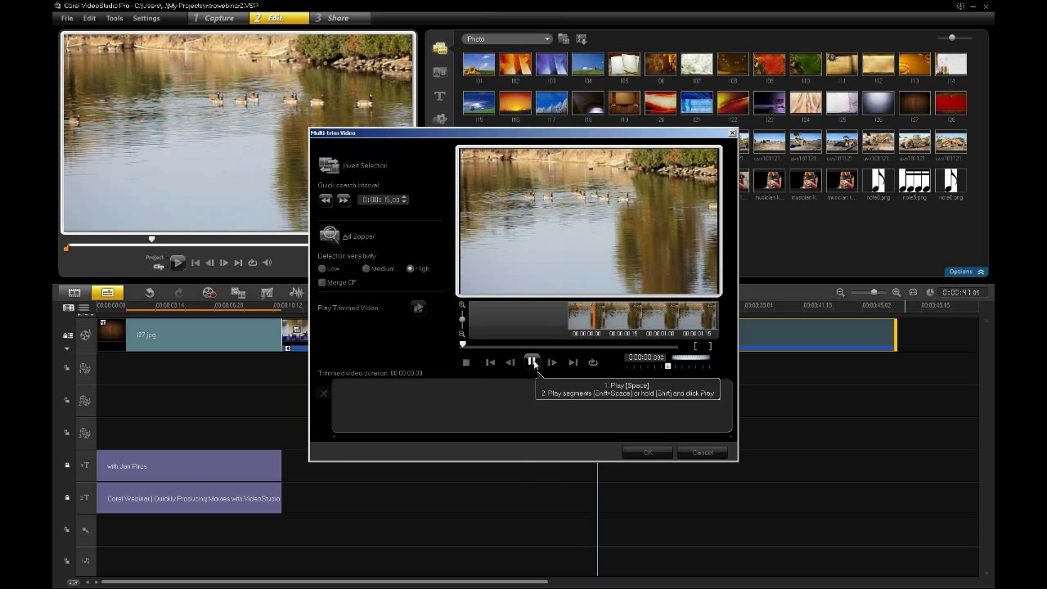
click(532, 362)
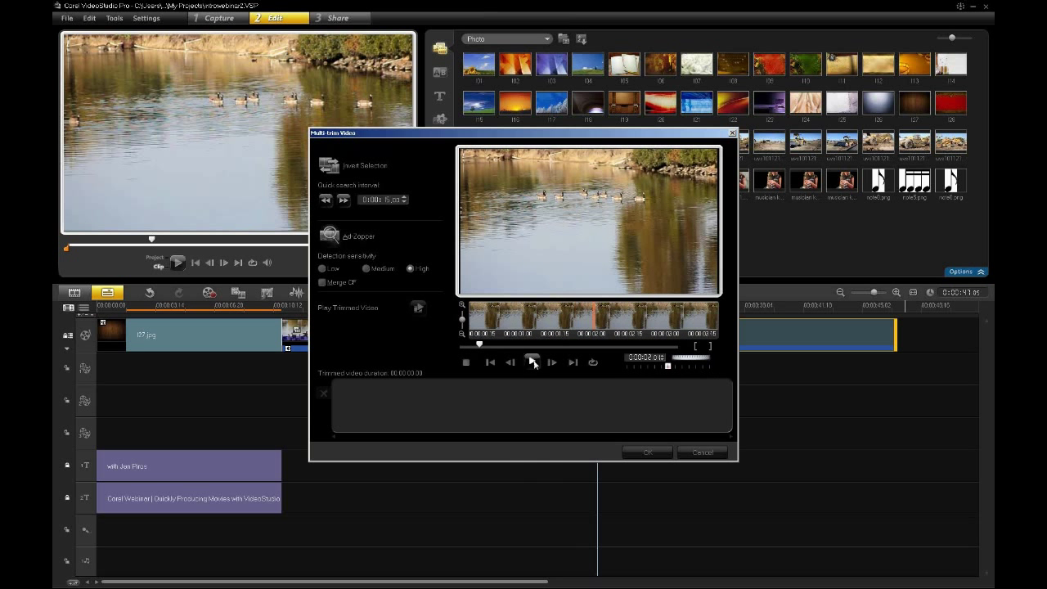
drag(479, 345, 469, 347)
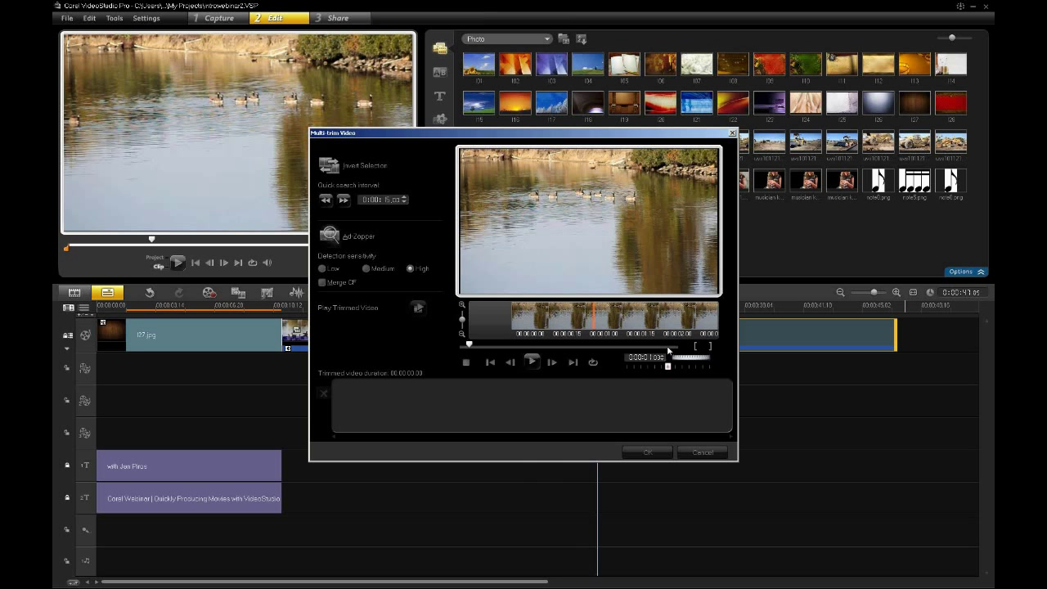
click(531, 362)
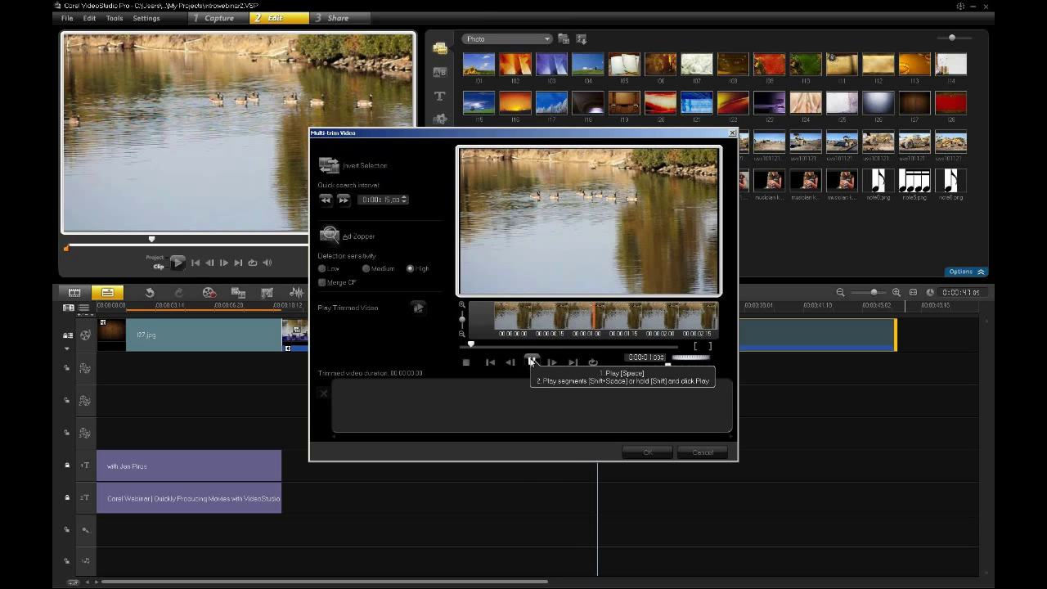
key(F4)
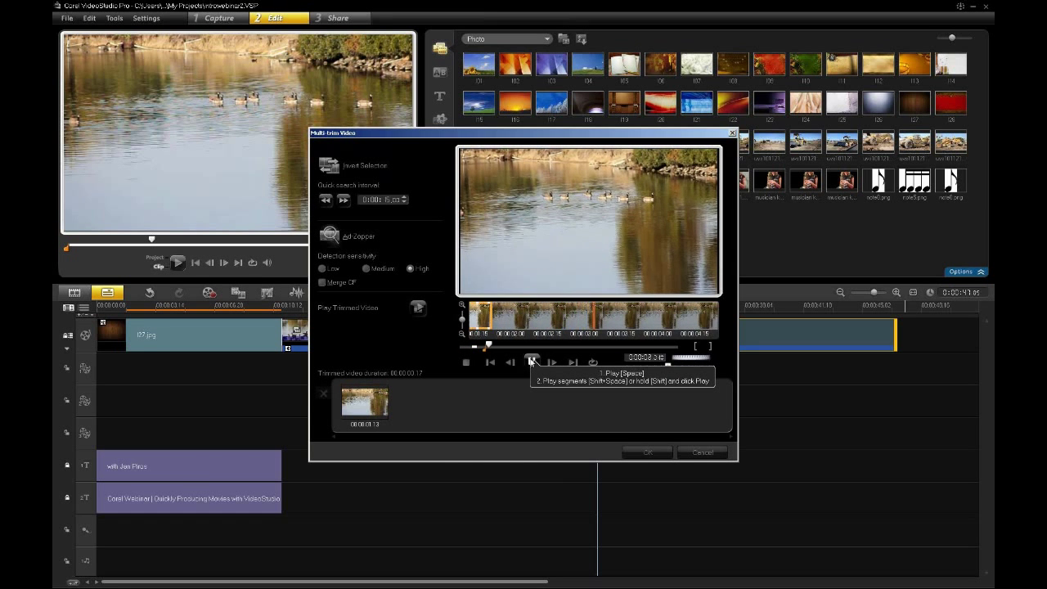
key(F3)
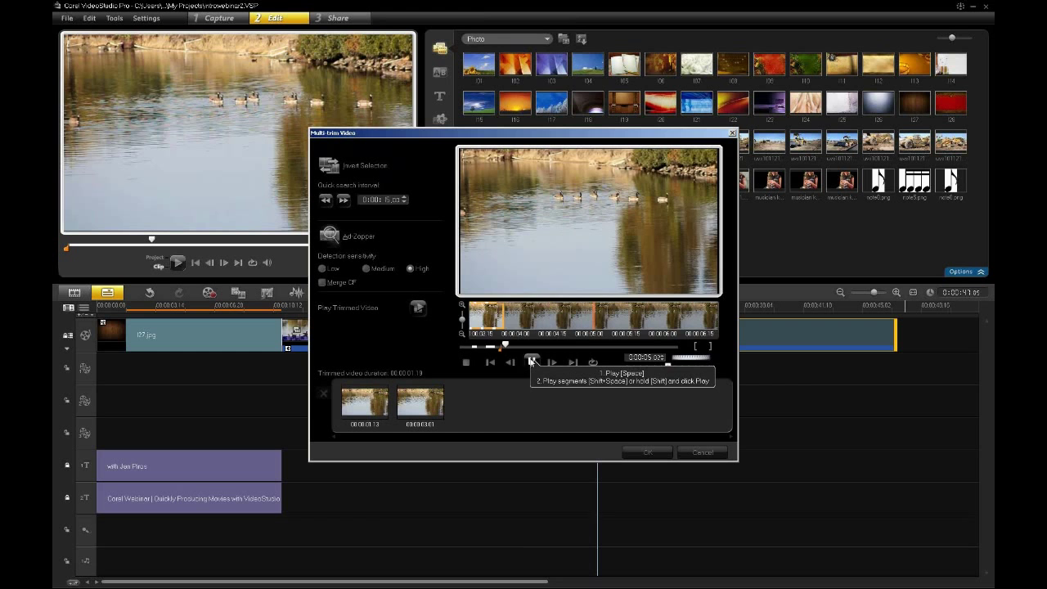
key(F4)
key(F3)
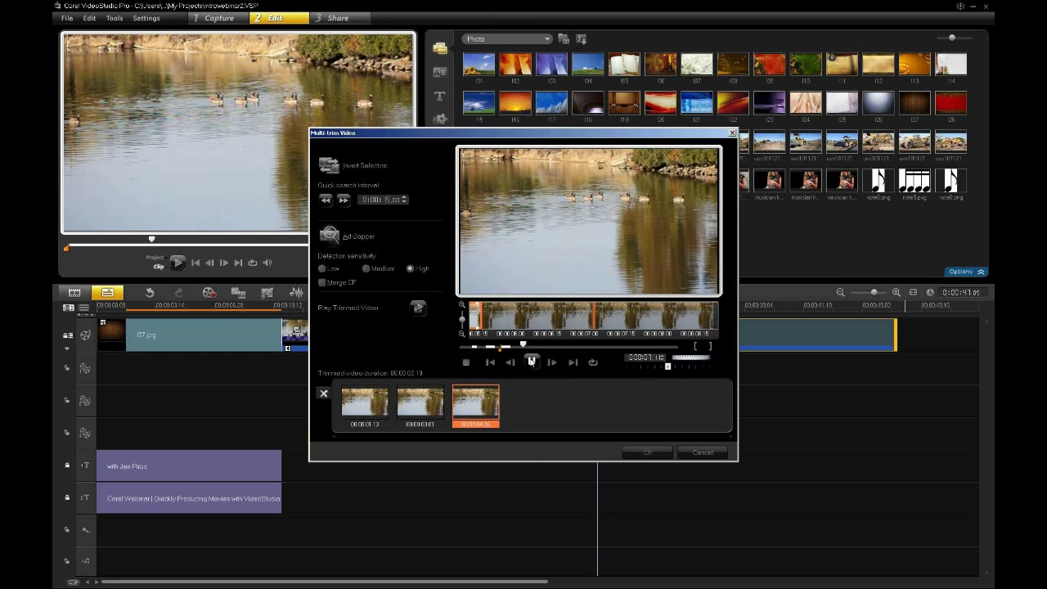
key(F4)
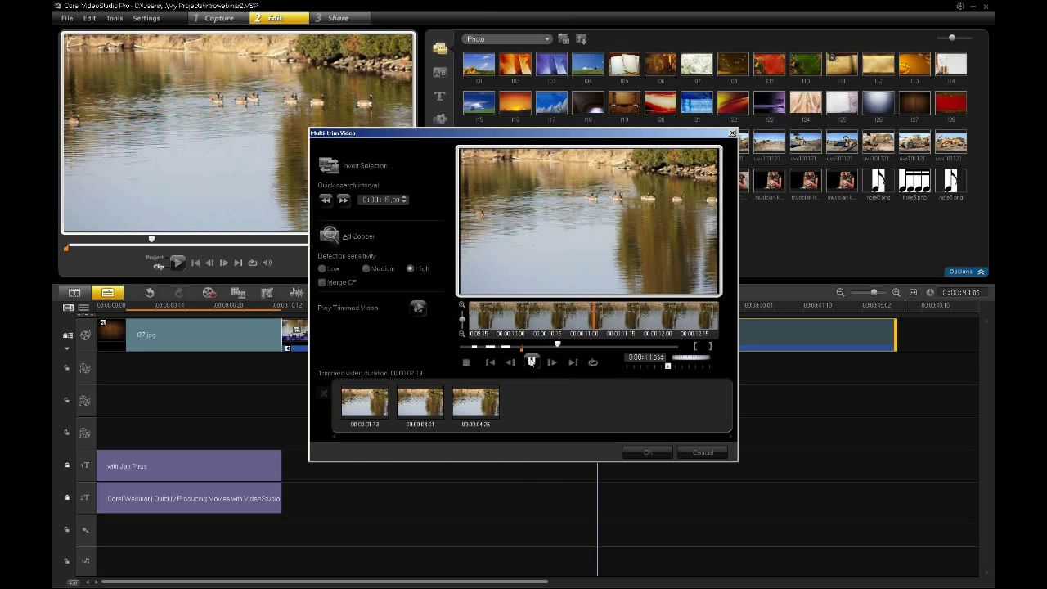
key(F4)
click(532, 362)
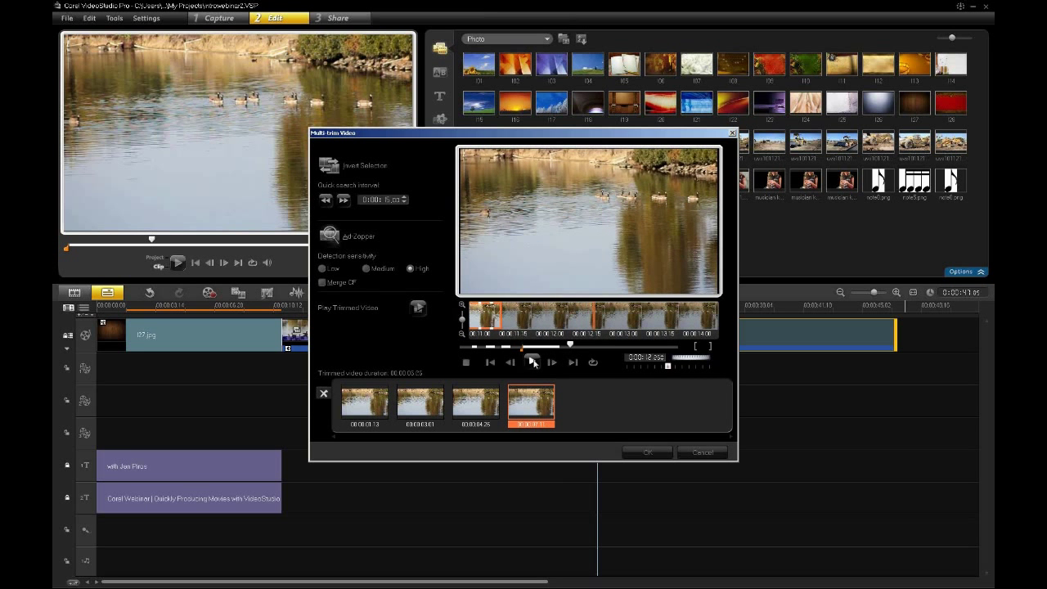
Widen the first trimmed segment to run from 00:00:01.10 to 00:00:02.02 and apply the multi-trim
drag(518, 353, 476, 350)
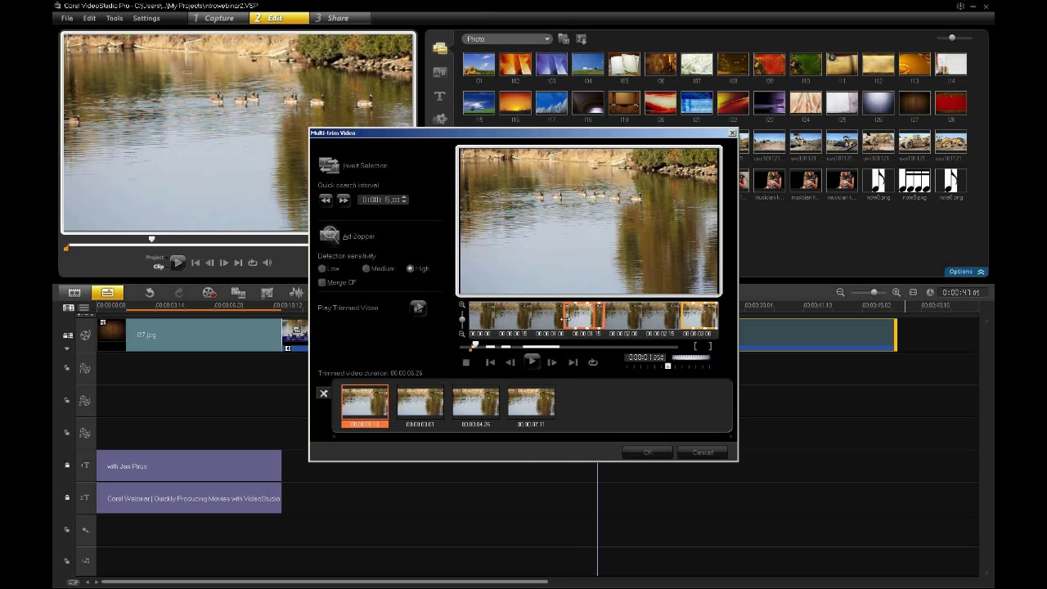
drag(563, 319, 609, 316)
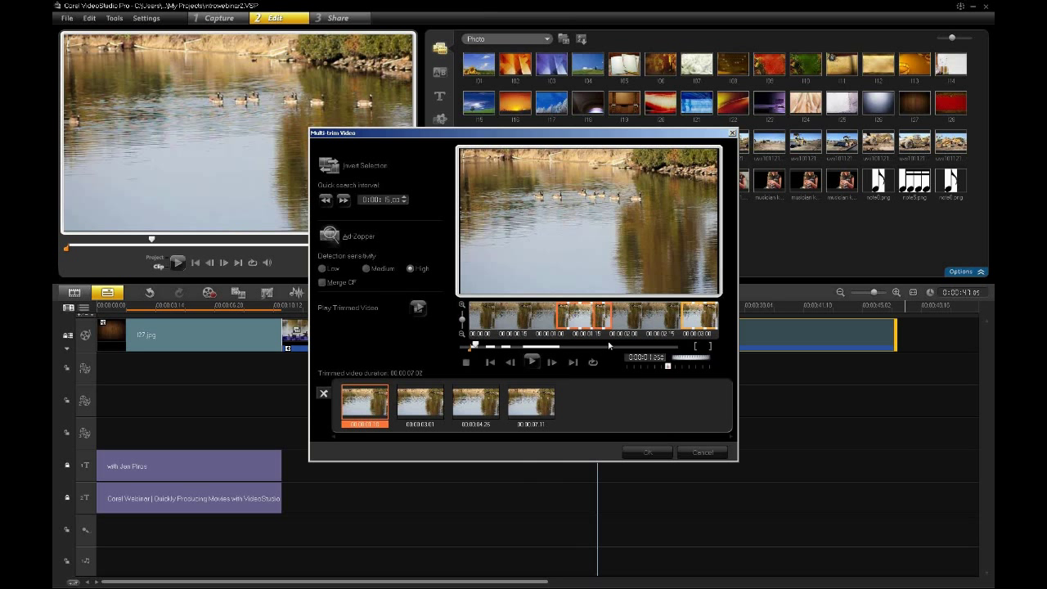
click(541, 350)
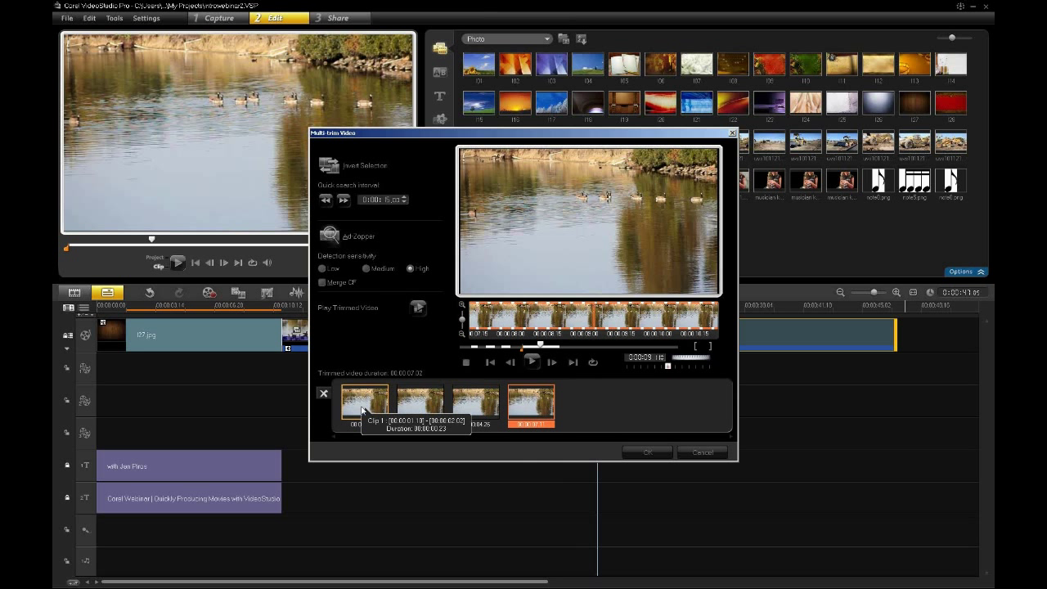
click(648, 452)
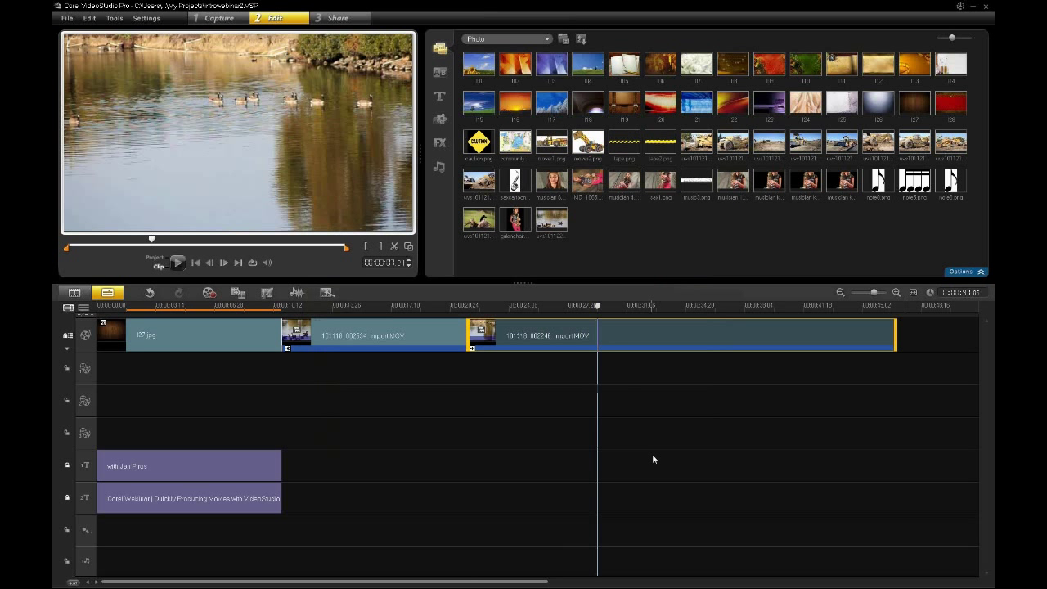
Fit the whole project in the timeline and examine the trimmed segments and the preceding goose clip
click(913, 292)
mouse_move(767, 308)
mouse_down()
mouse_move(862, 311)
mouse_move(769, 307)
mouse_move(807, 325)
mouse_move(850, 307)
mouse_move(769, 308)
mouse_up()
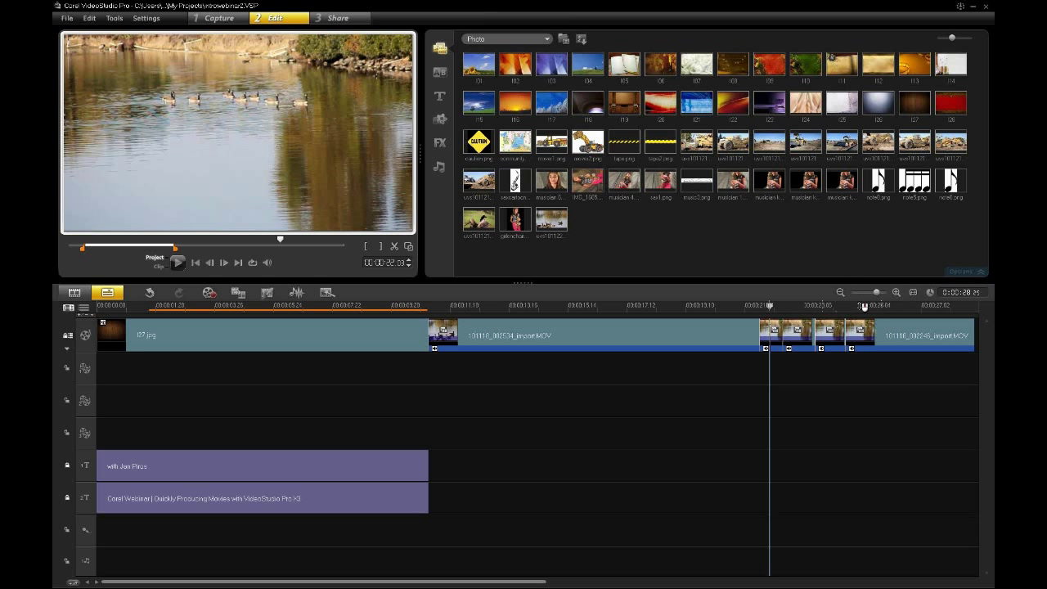
drag(876, 293, 879, 293)
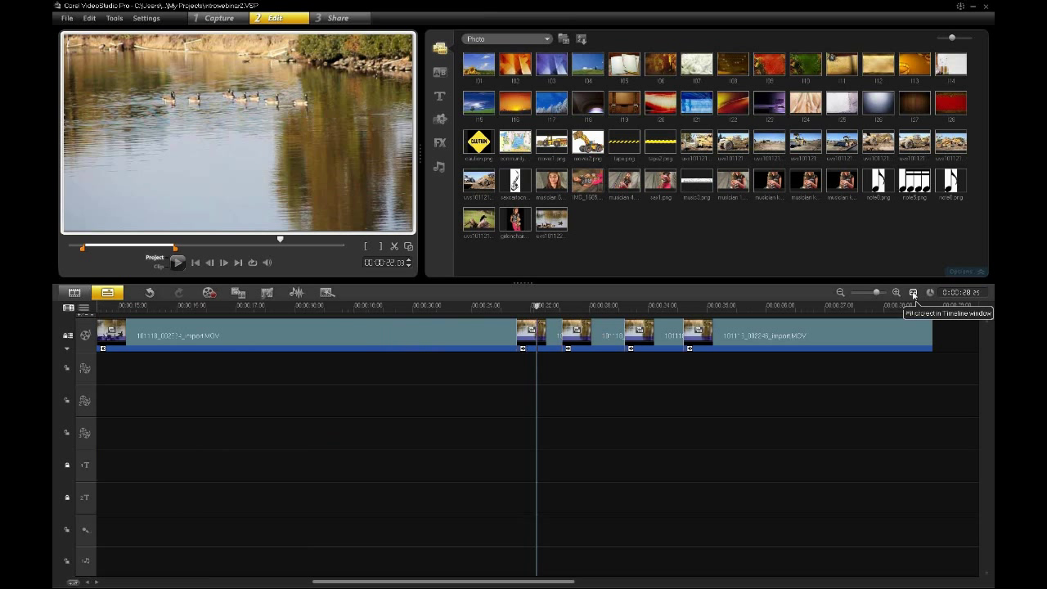
click(914, 293)
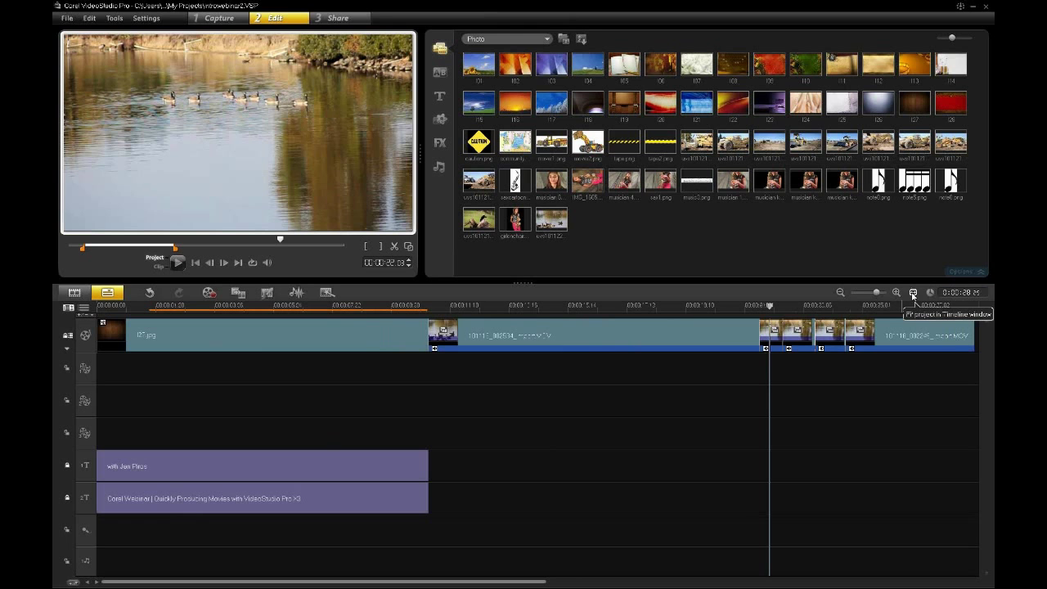
click(892, 306)
mouse_move(630, 305)
mouse_down()
mouse_move(384, 306)
mouse_move(615, 309)
mouse_up()
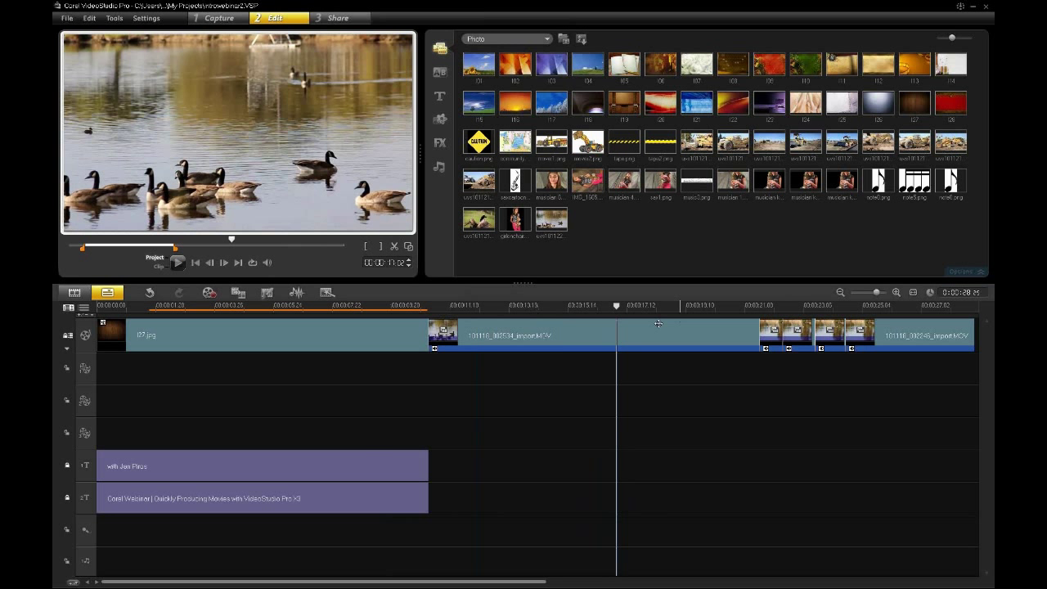
click(663, 309)
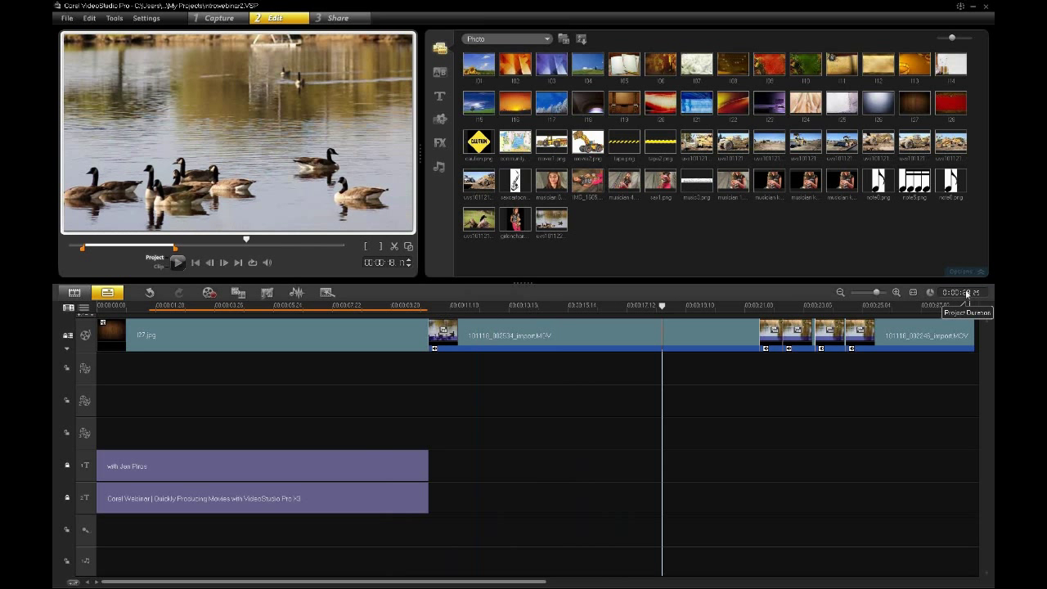
Add a chapter point at 00:00:15.05 and try placing and moving further chapter points along the first goose clip
click(560, 308)
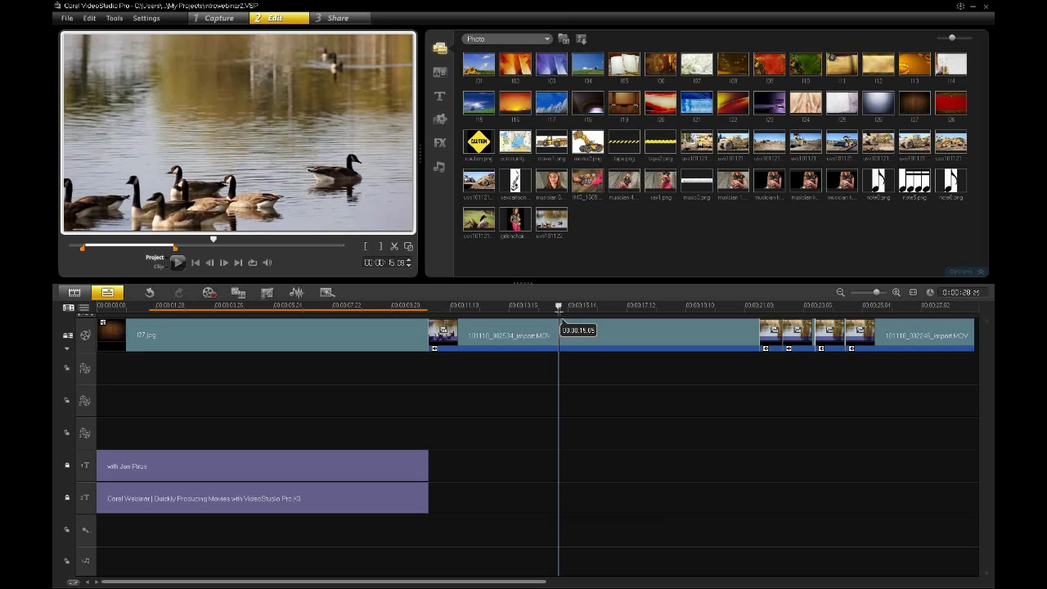
right_click(559, 317)
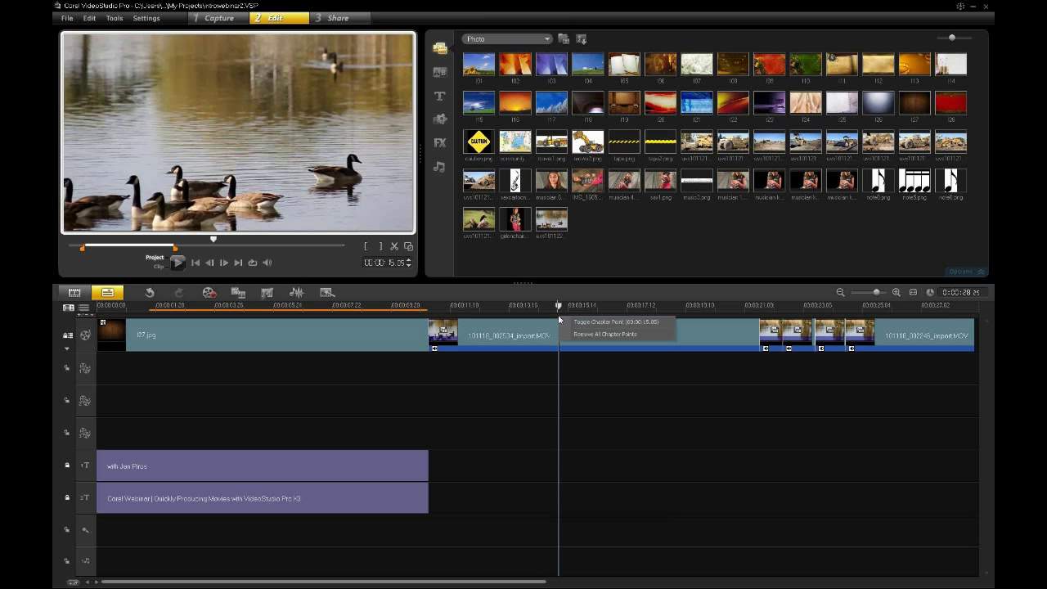
click(574, 321)
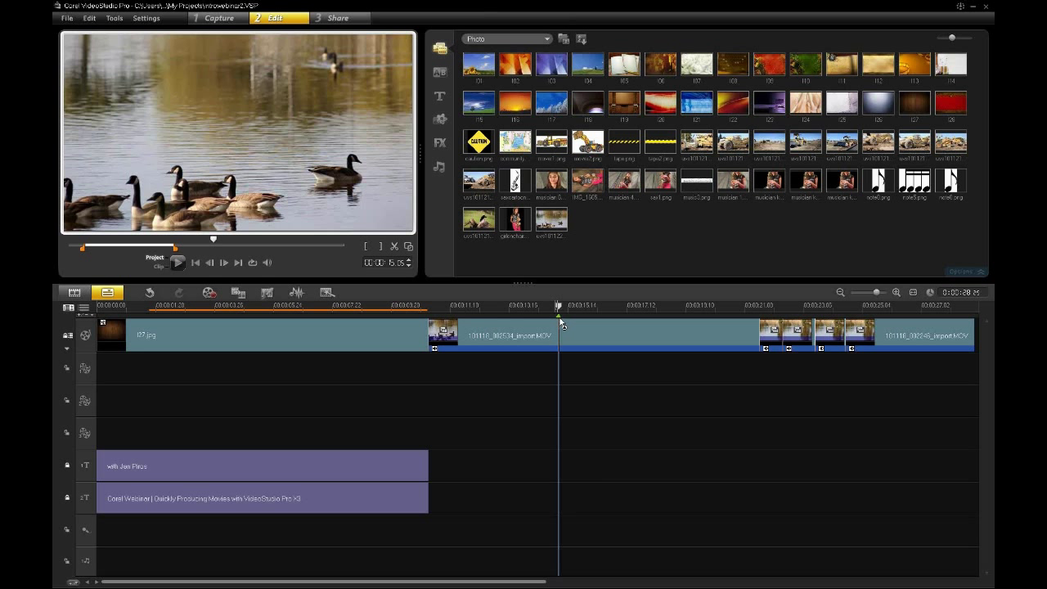
right_click(497, 318)
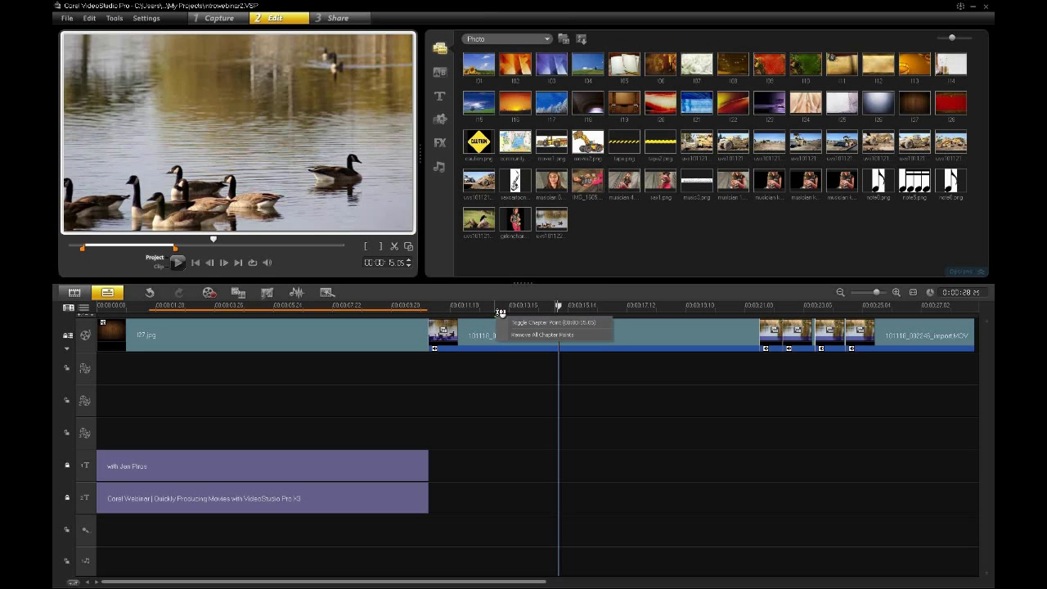
click(505, 317)
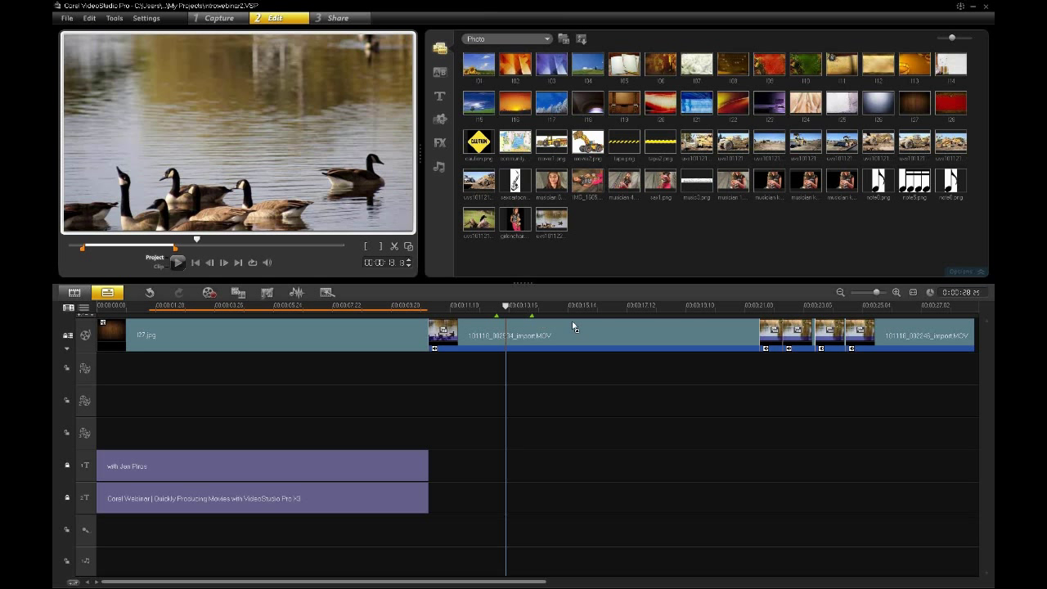
click(664, 316)
Switch the timeline to cue points and name the cue point over the first goose clip "Geese!"
click(92, 317)
click(107, 336)
double_click(516, 316)
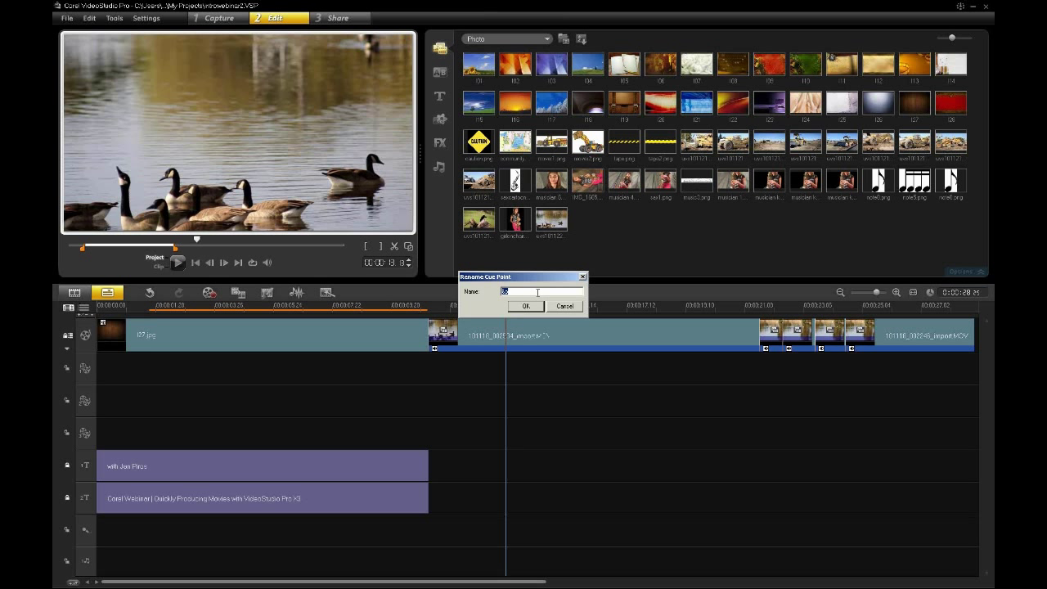
text(Geese!)
click(527, 307)
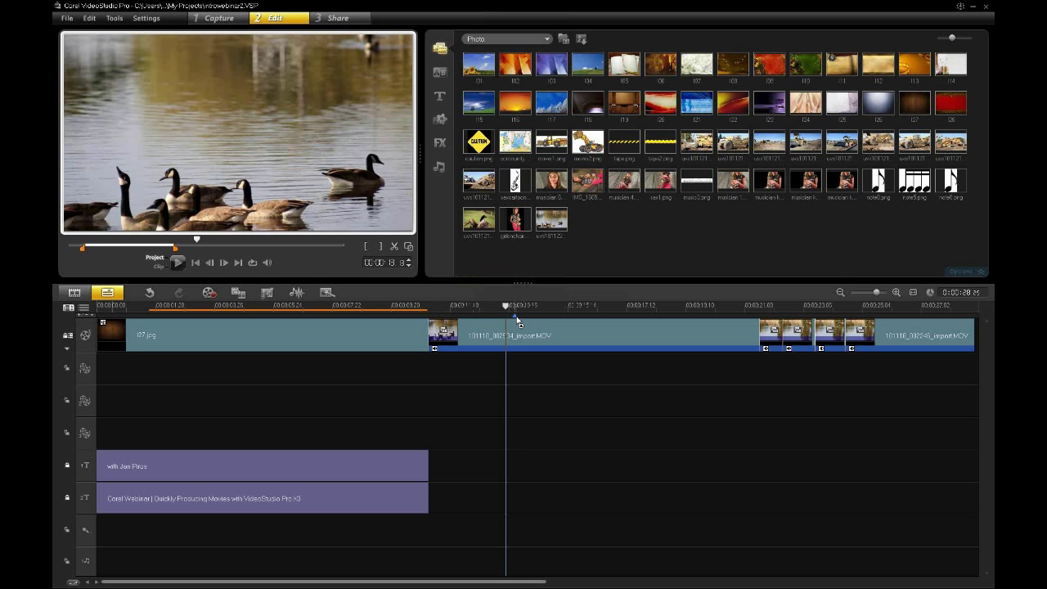
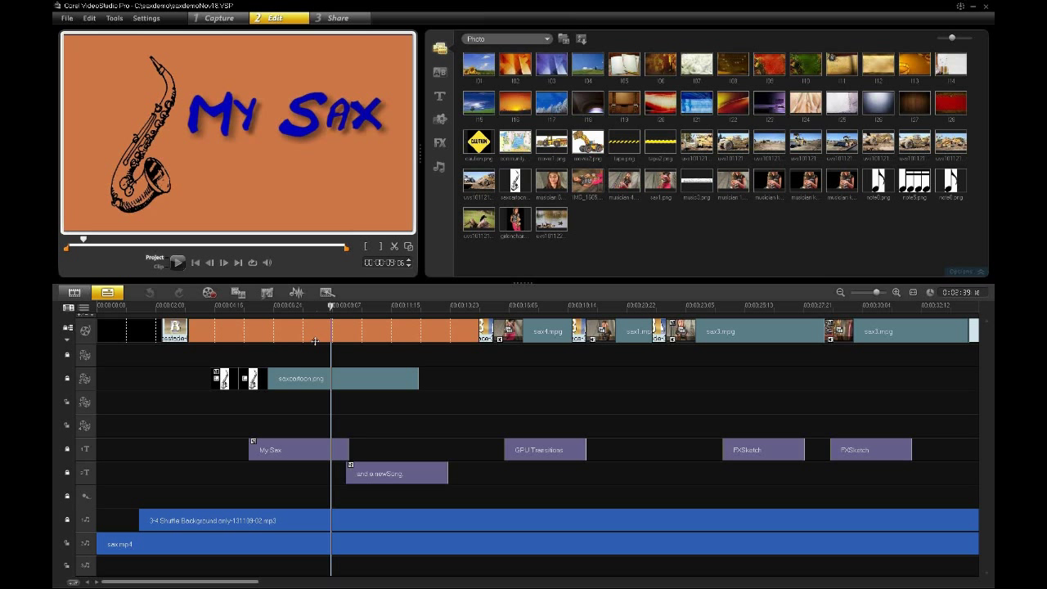
Review the options available in the Smart Proxy Manager
click(296, 306)
key(Left)
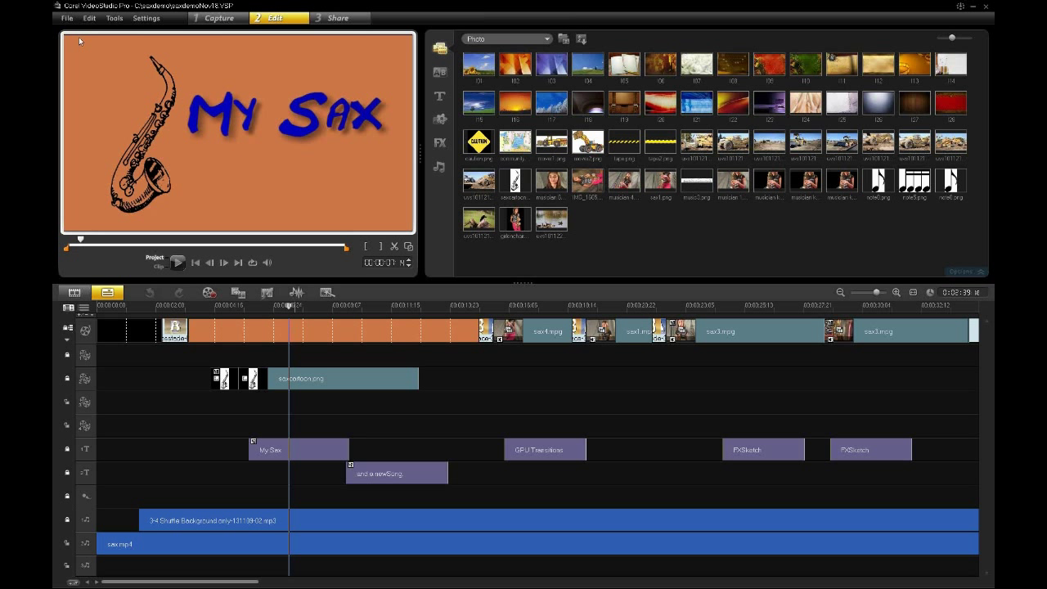
click(147, 18)
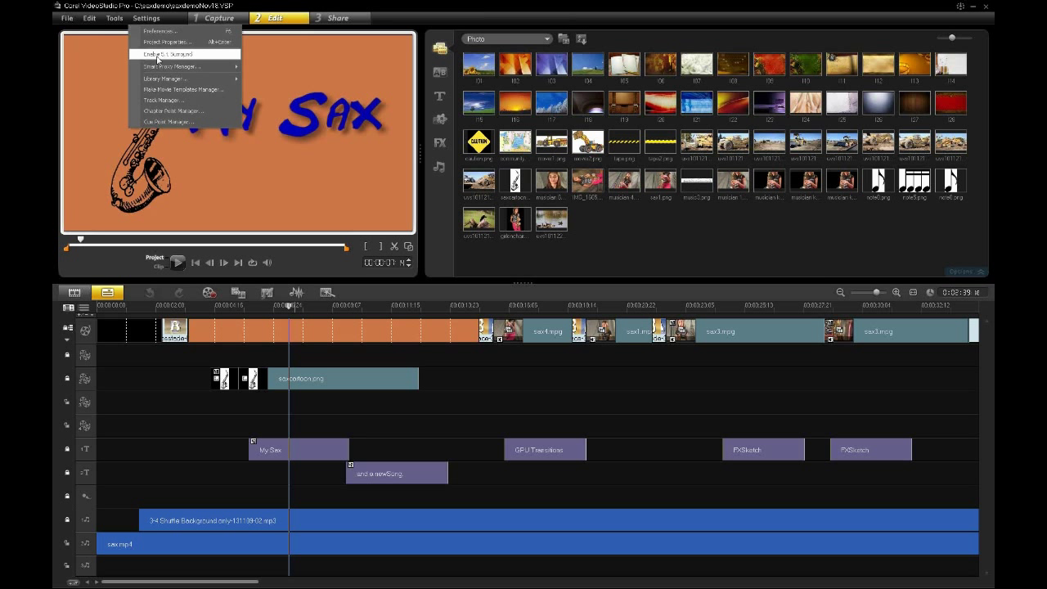
mouse_move(166, 69)
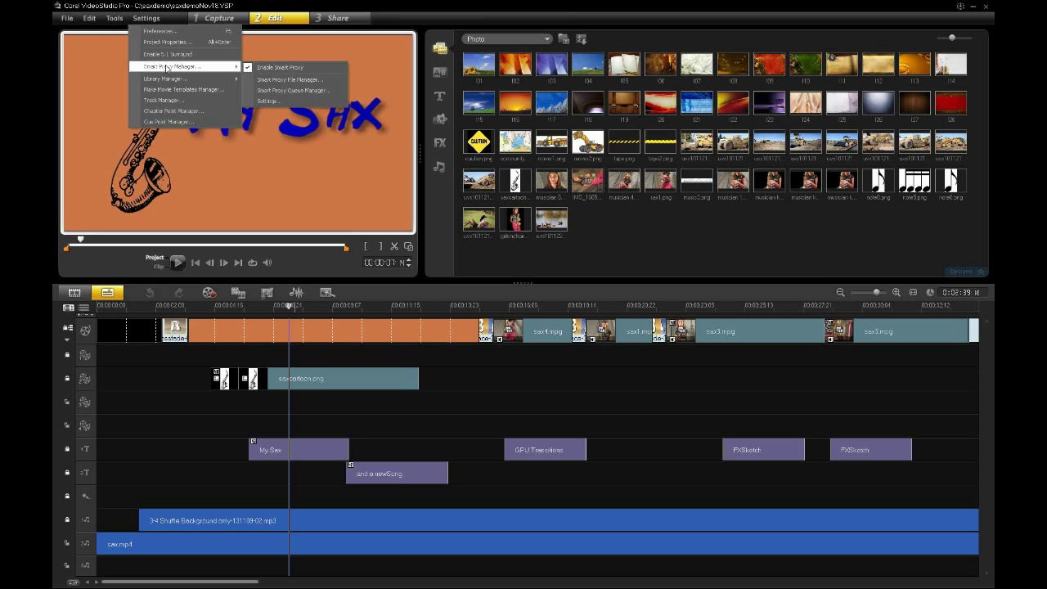
click(193, 5)
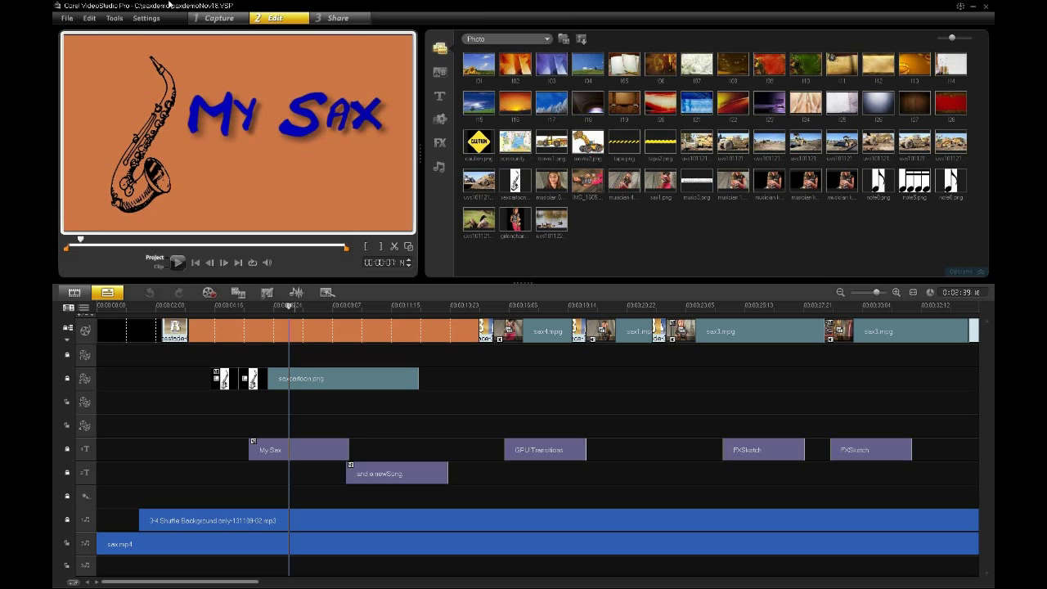
Delete the first saxophone cartoon clip, just before the "My Sax" title, from the second overlay track
click(208, 305)
mouse_move(208, 305)
mouse_down()
mouse_move(269, 305)
mouse_move(241, 322)
mouse_move(528, 329)
mouse_move(538, 335)
mouse_move(510, 349)
mouse_move(617, 355)
mouse_move(594, 359)
mouse_move(712, 380)
mouse_move(539, 400)
mouse_move(512, 421)
mouse_move(519, 437)
mouse_move(210, 439)
mouse_move(299, 446)
mouse_move(229, 447)
mouse_up()
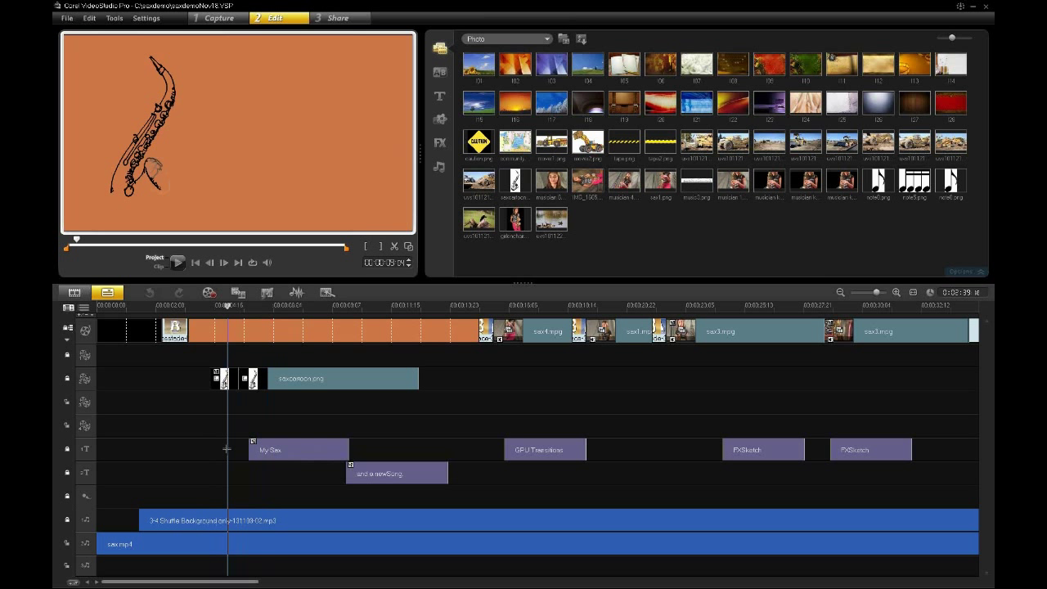
click(225, 380)
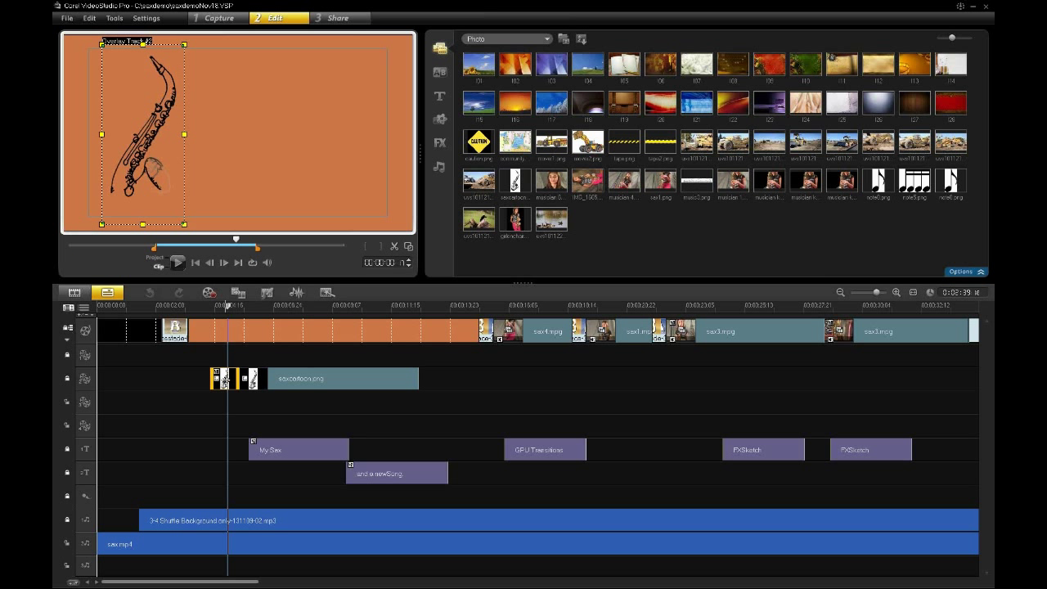
key(Delete)
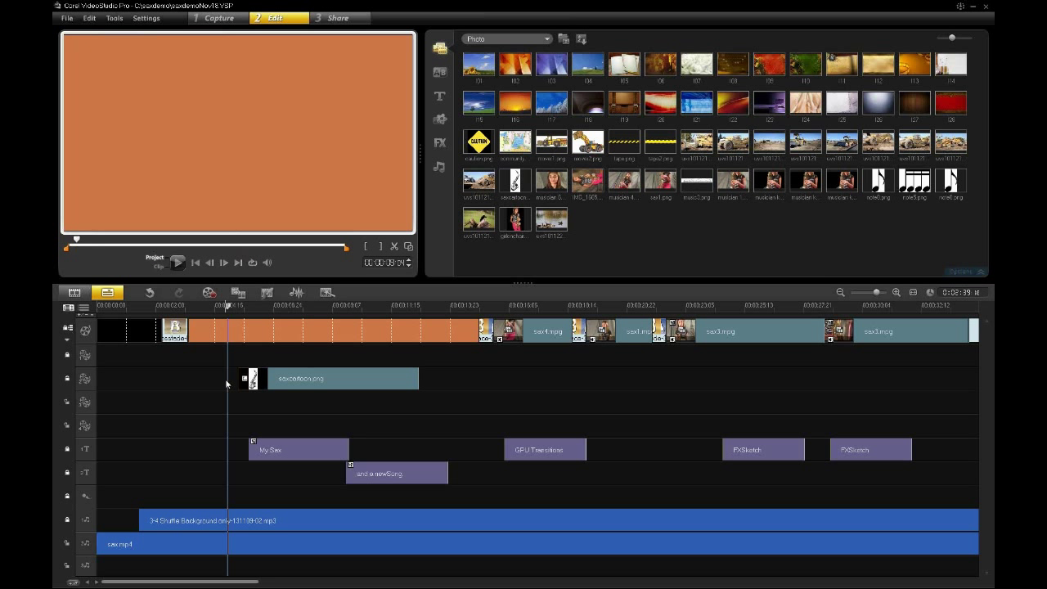
Place saxcartoon.png from the photo library in the gap before the remaining overlay clips and scrub through it
click(516, 183)
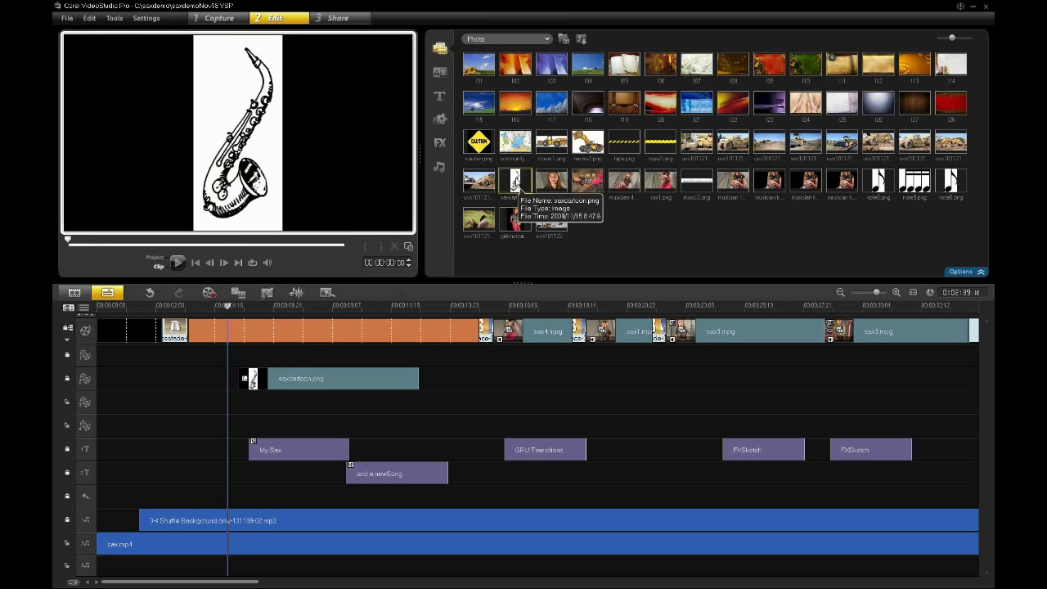
drag(516, 184, 202, 378)
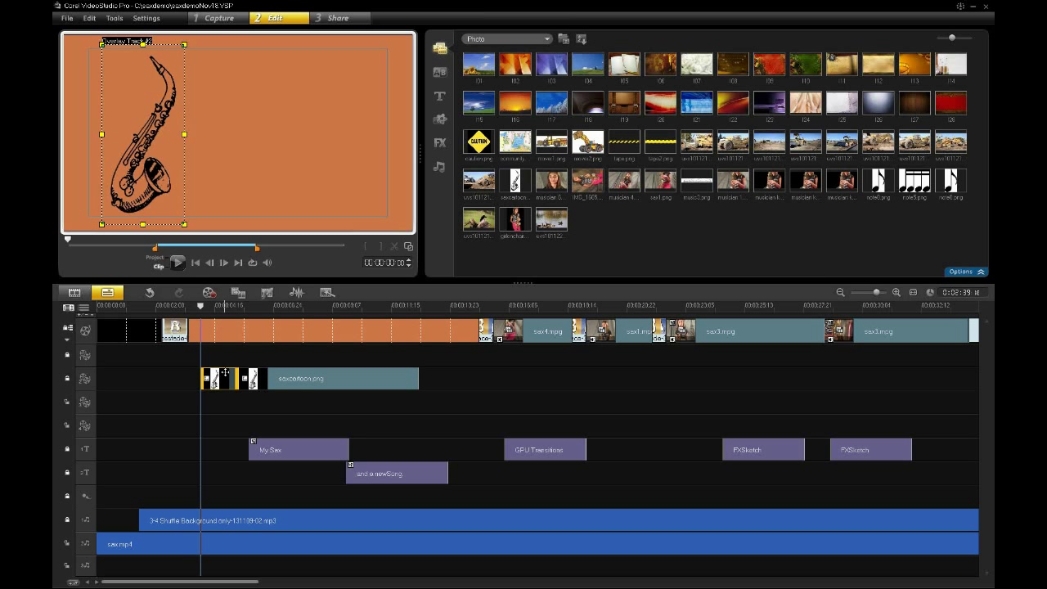
click(513, 179)
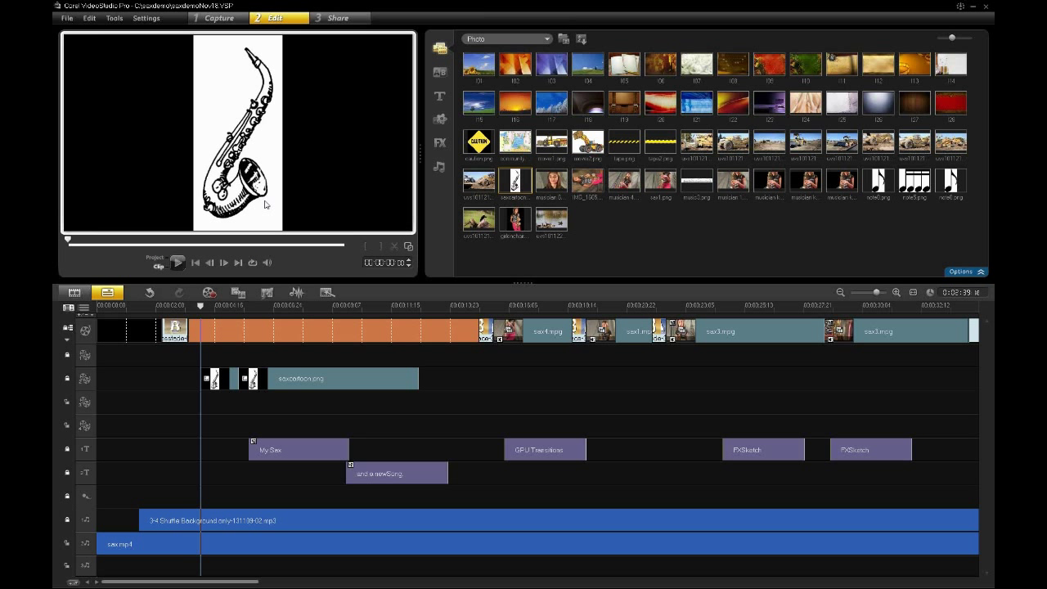
drag(207, 306, 221, 316)
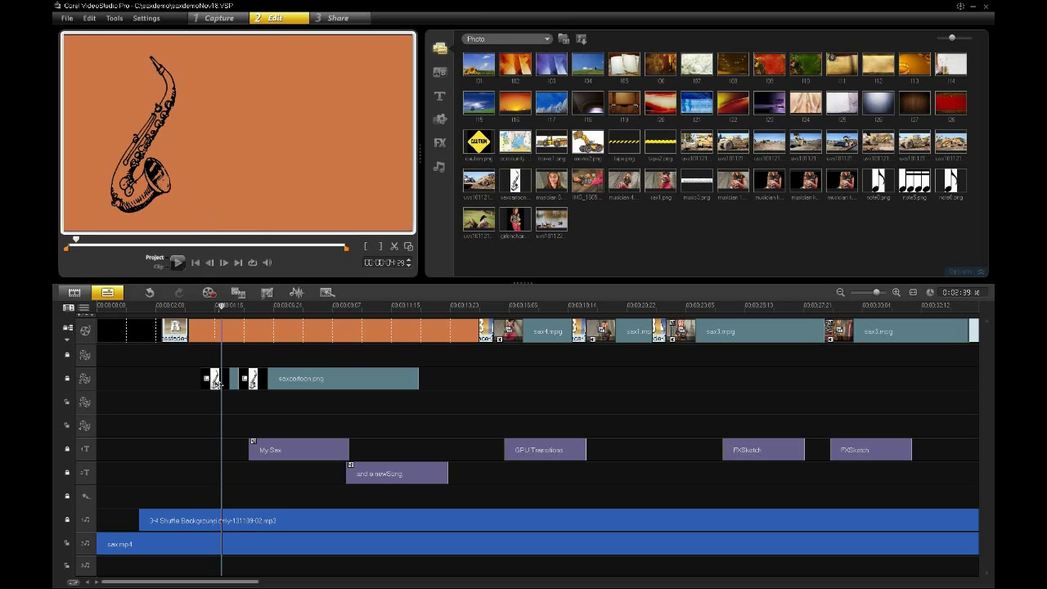
drag(221, 315, 220, 319)
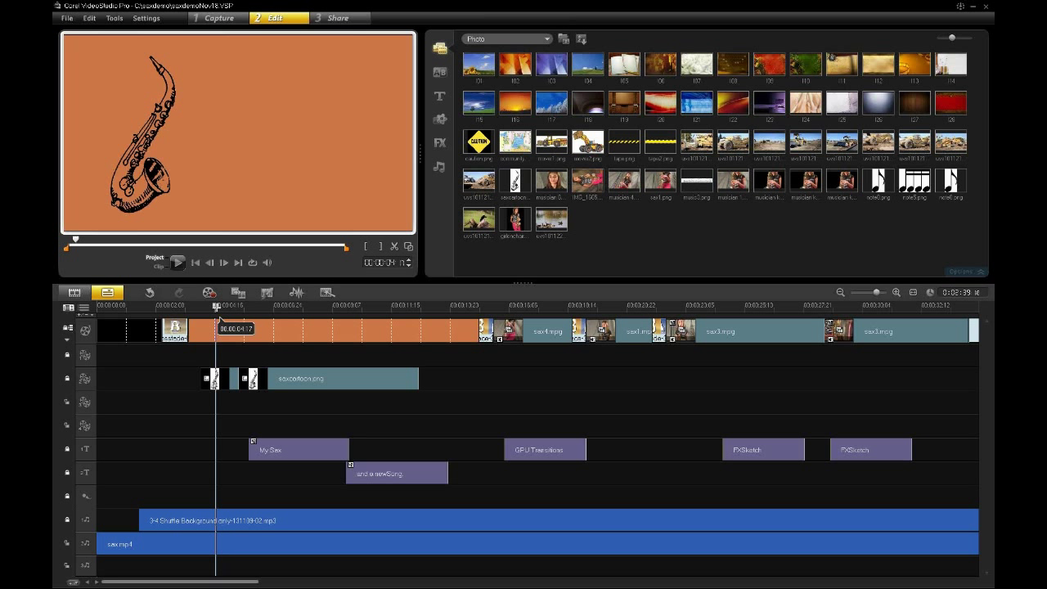
Apply the AutoSketch filter to the new saxophone overlay clip and preview how the sketch draws itself
click(440, 143)
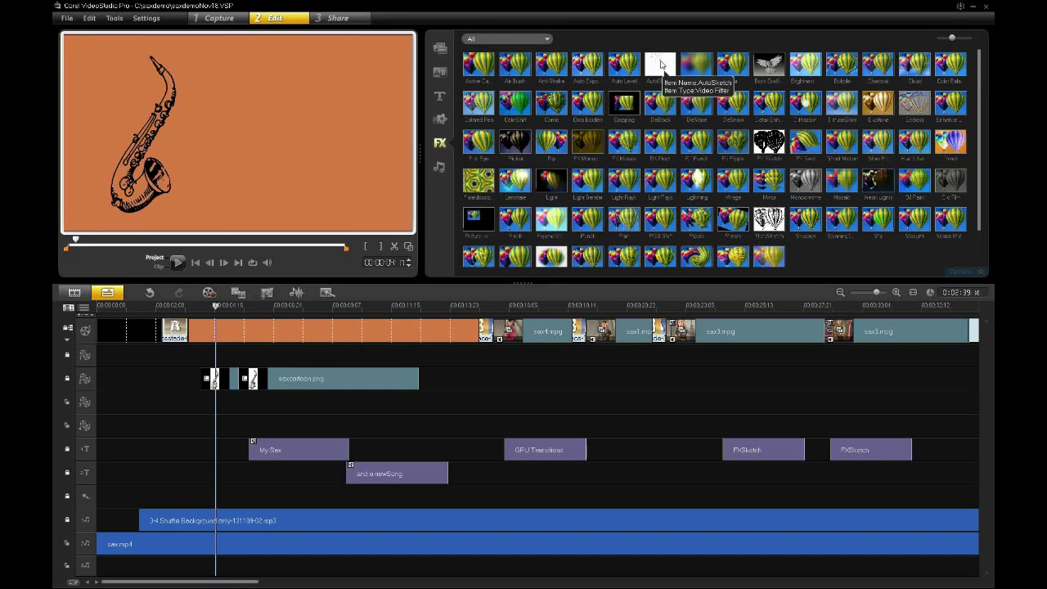
click(661, 64)
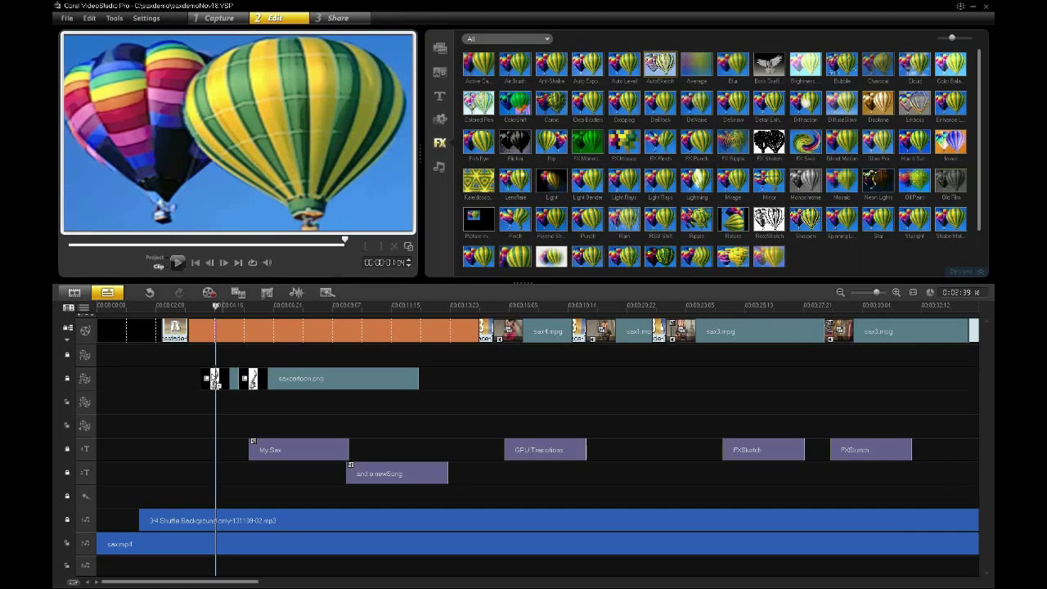
click(214, 381)
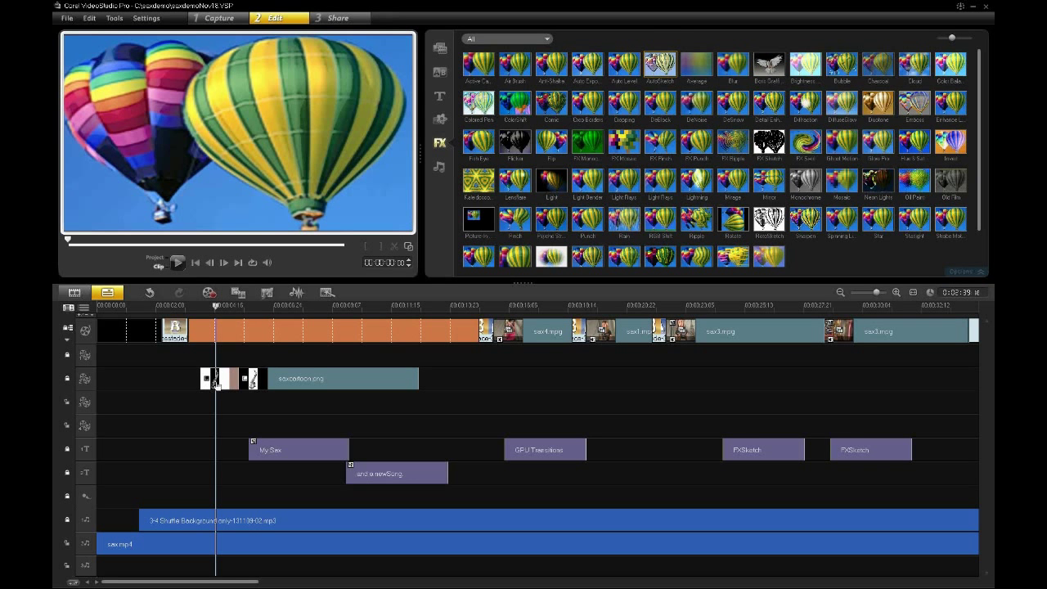
click(197, 308)
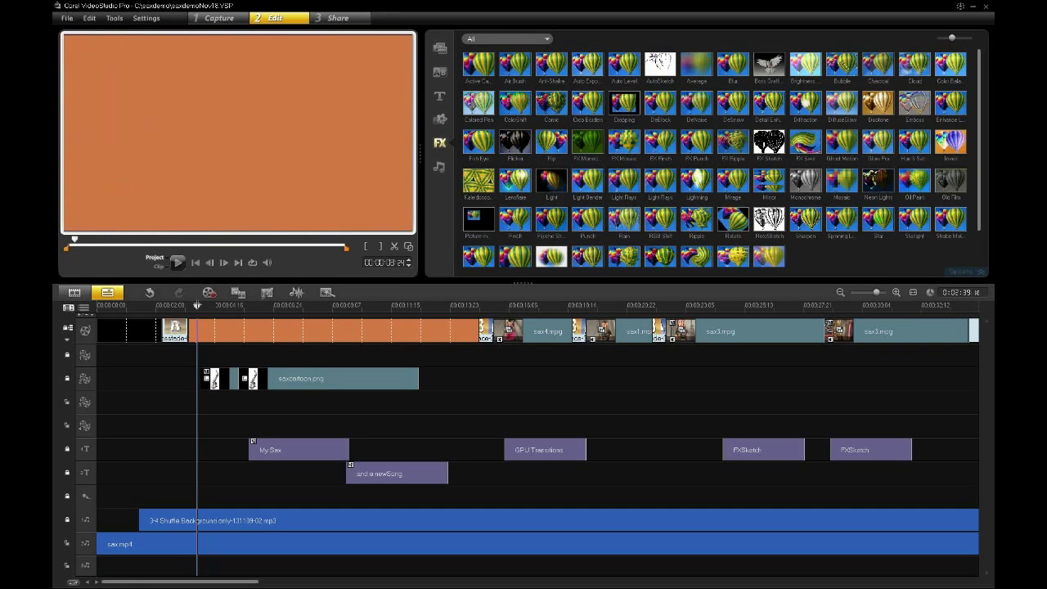
mouse_move(197, 308)
mouse_down()
mouse_move(226, 308)
mouse_move(199, 314)
mouse_move(227, 321)
mouse_move(216, 323)
mouse_up()
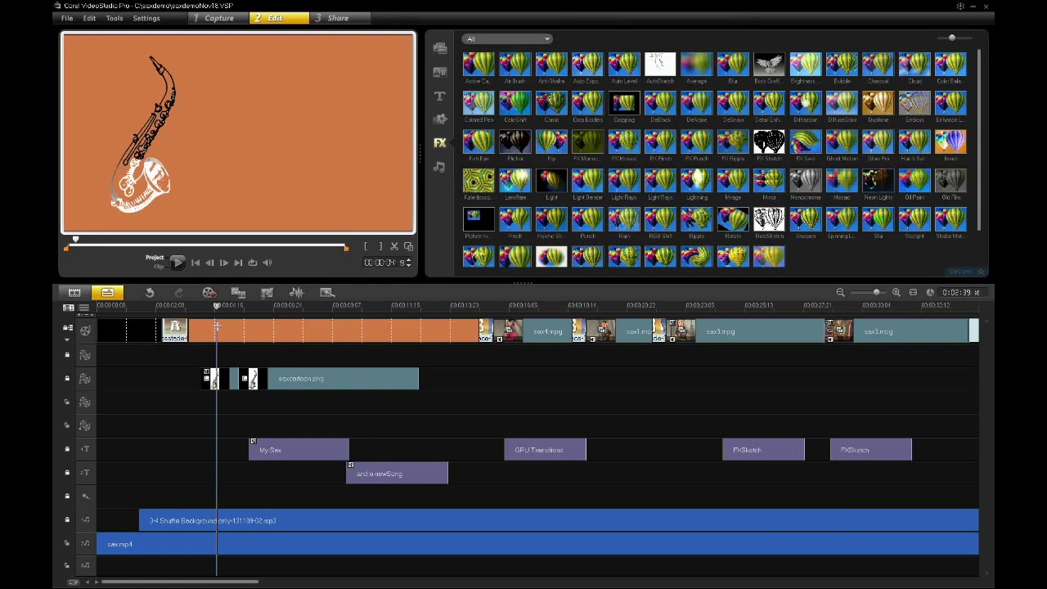
Open the AutoSketch customization for the saxophone clip and set the first keyframe's sketch color to blue
double_click(217, 381)
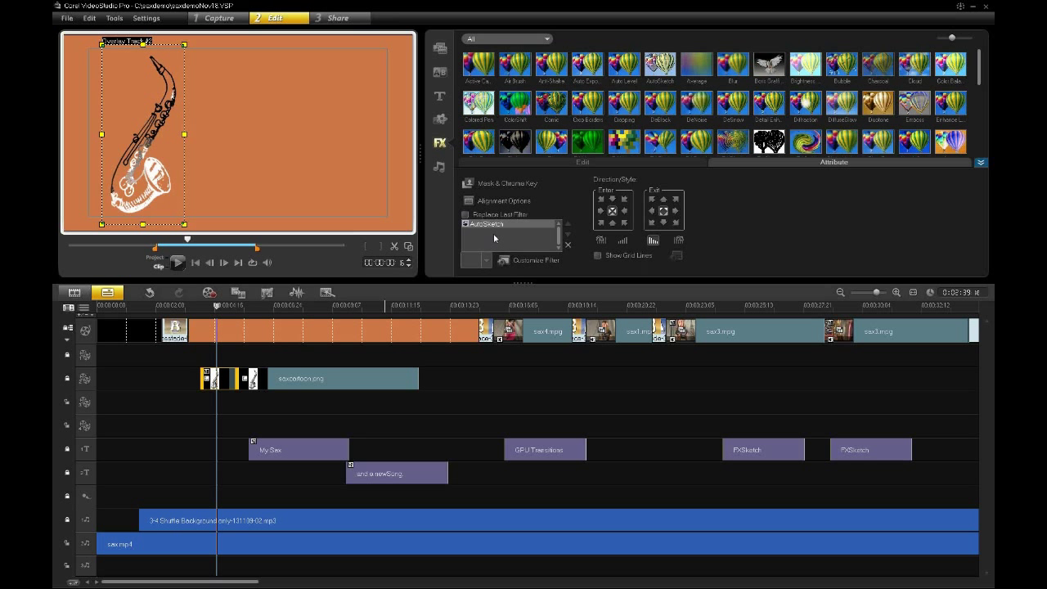
click(530, 261)
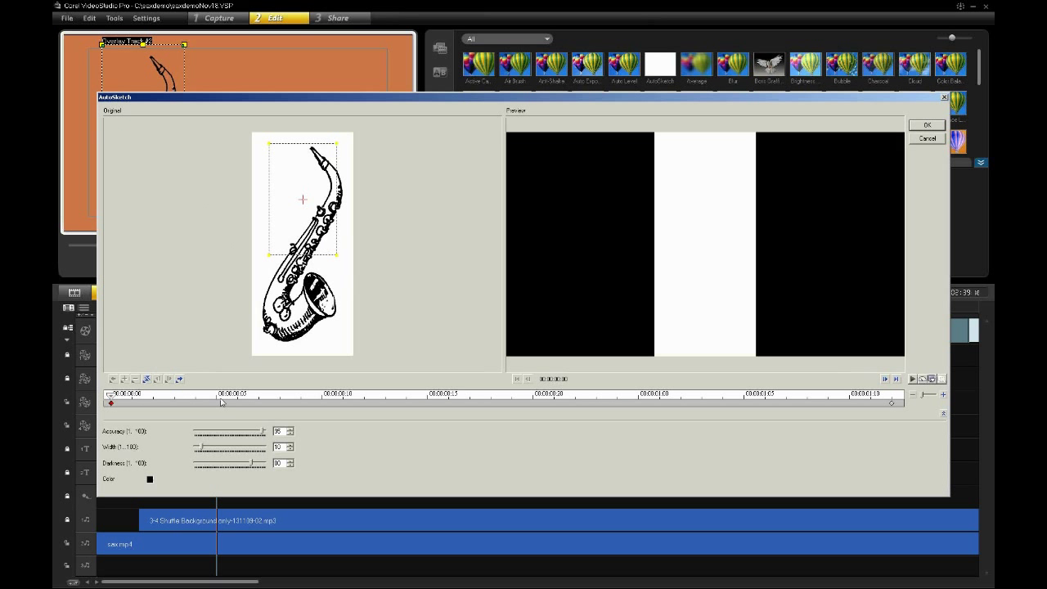
mouse_move(111, 398)
mouse_down()
mouse_move(463, 420)
mouse_move(768, 405)
mouse_move(237, 398)
mouse_move(112, 415)
mouse_up()
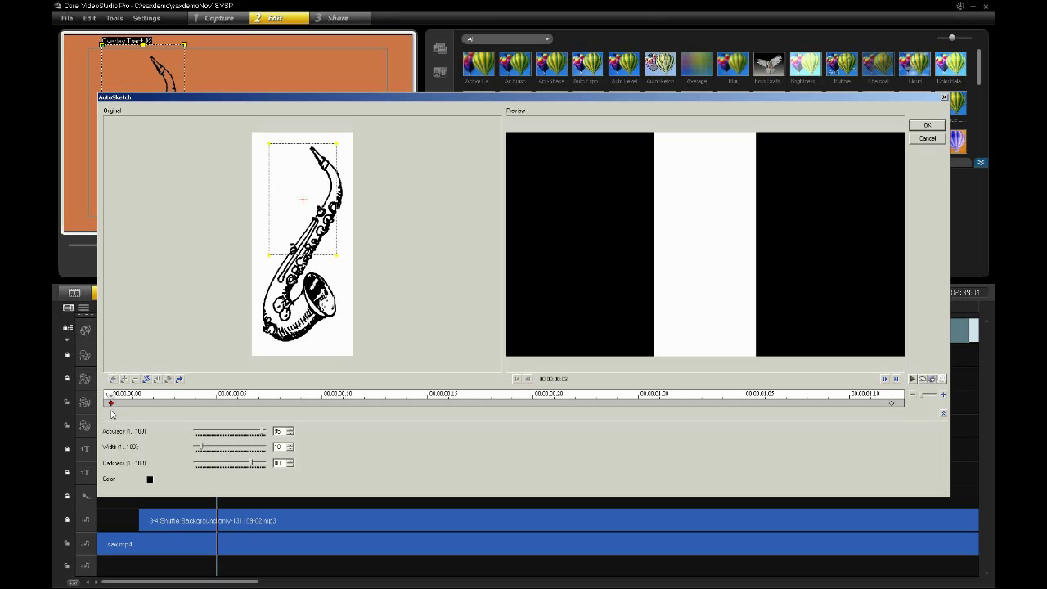
click(151, 480)
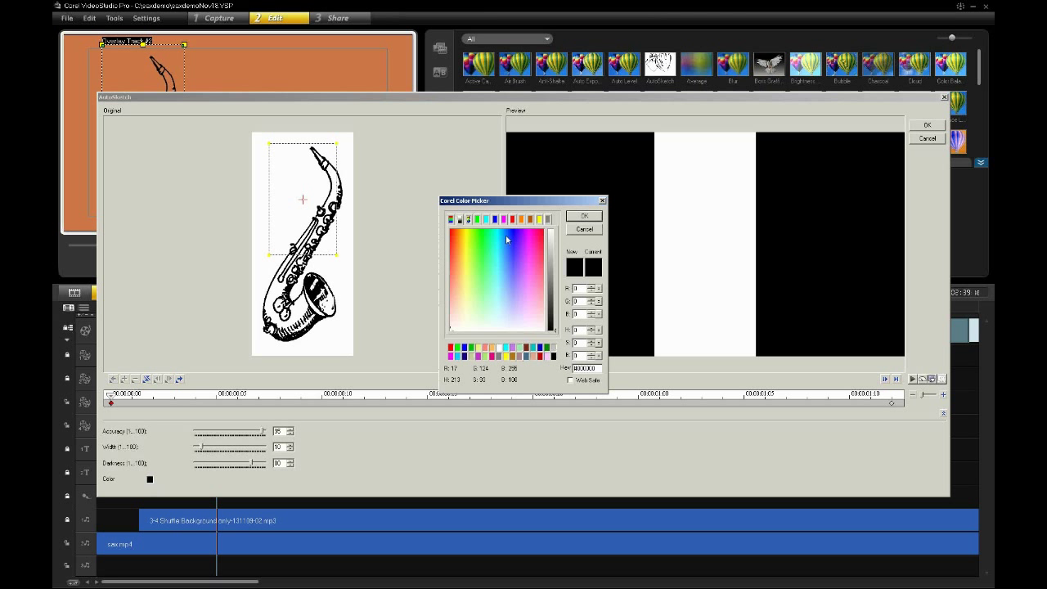
click(552, 243)
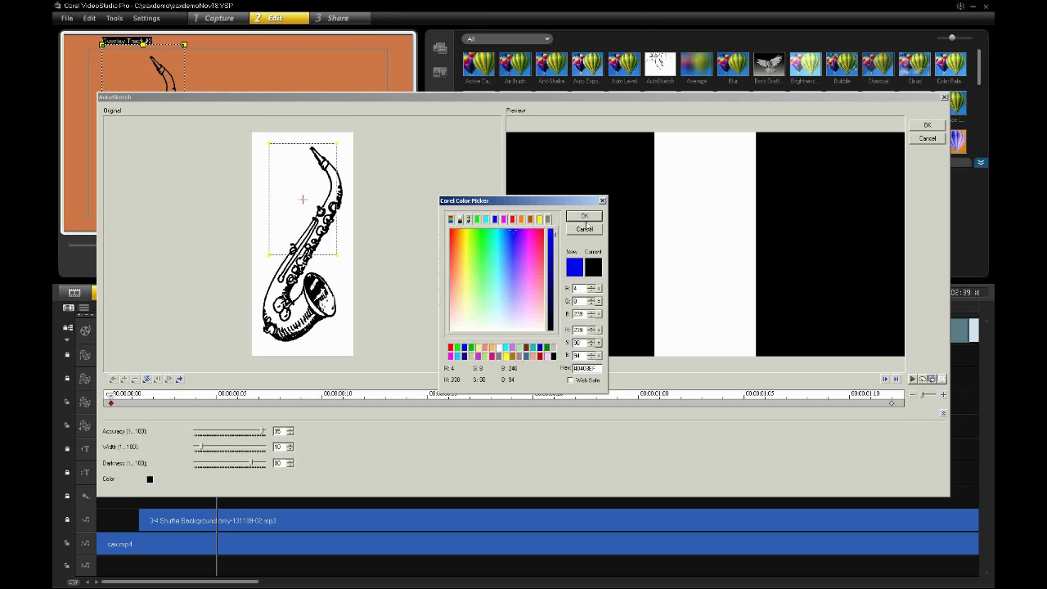
click(584, 216)
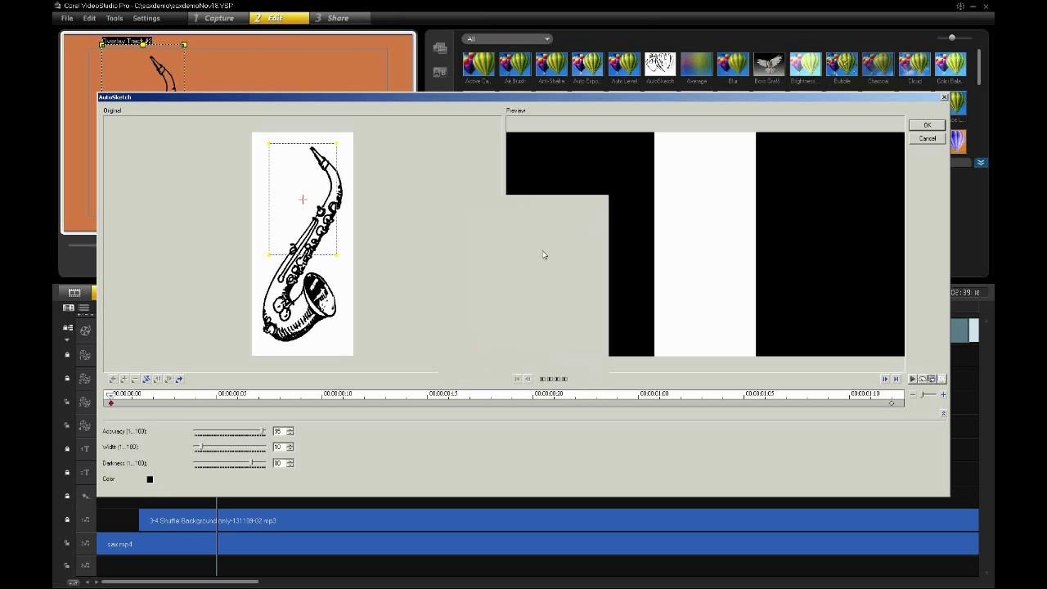
click(132, 401)
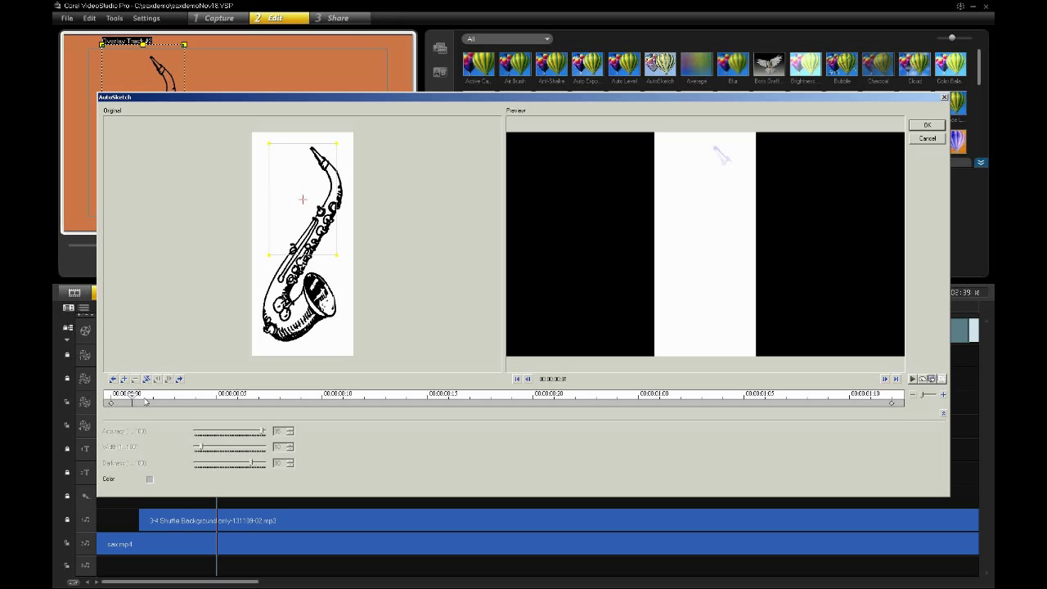
click(110, 399)
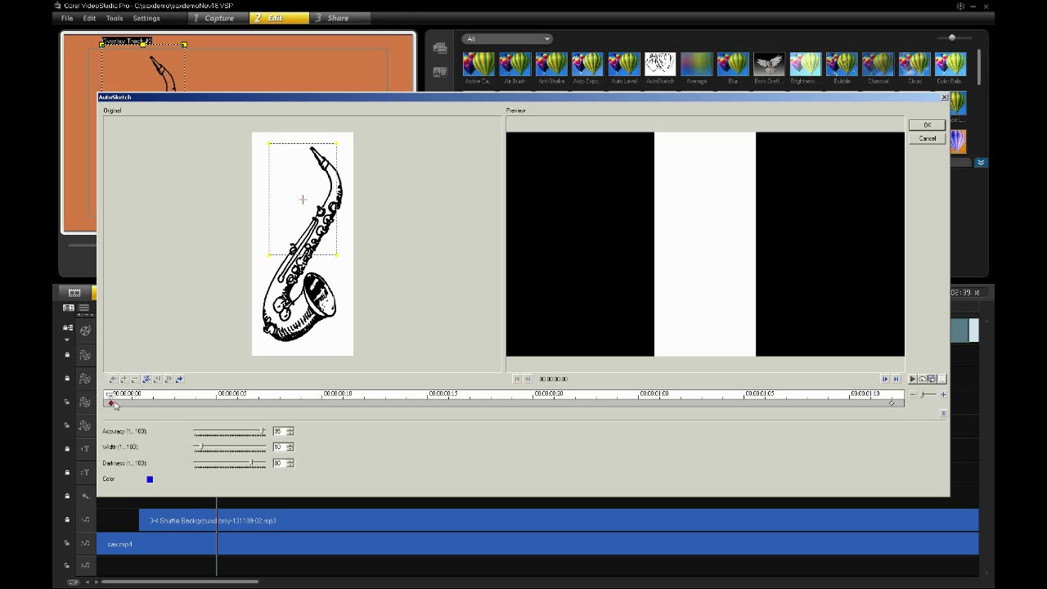
Play and scrub through the AutoSketch preview to examine the color transition between the first and last keyframes
click(911, 379)
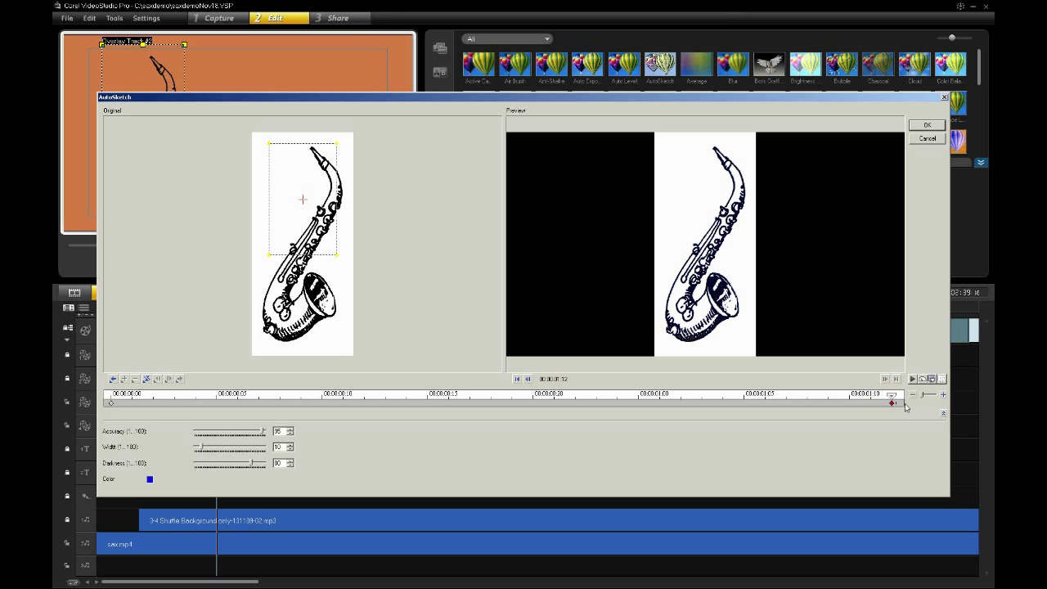
mouse_move(904, 407)
mouse_down()
mouse_move(876, 397)
mouse_move(891, 400)
mouse_up()
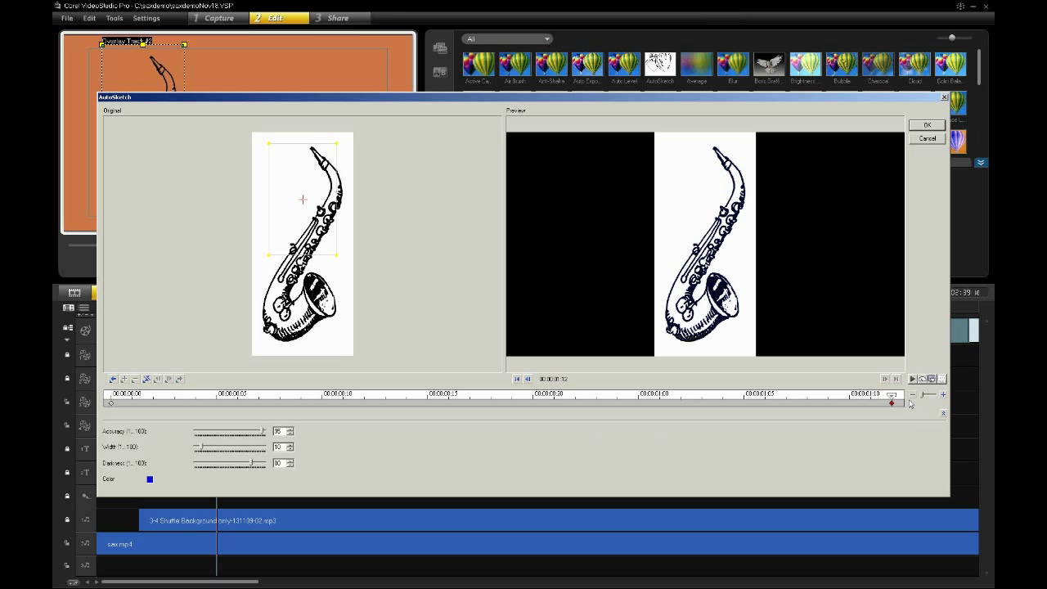
click(828, 401)
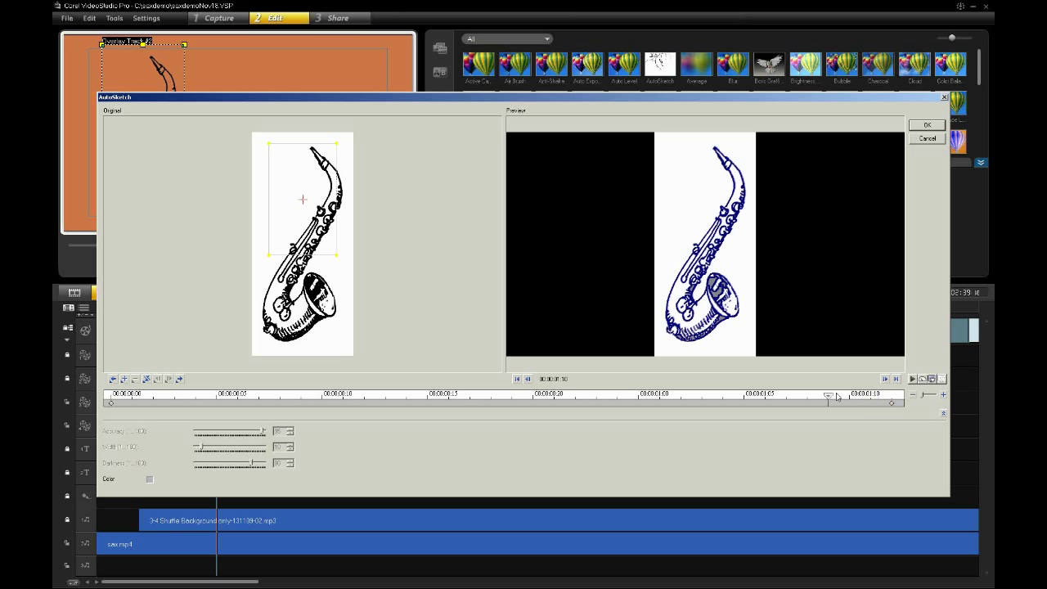
drag(829, 399, 638, 398)
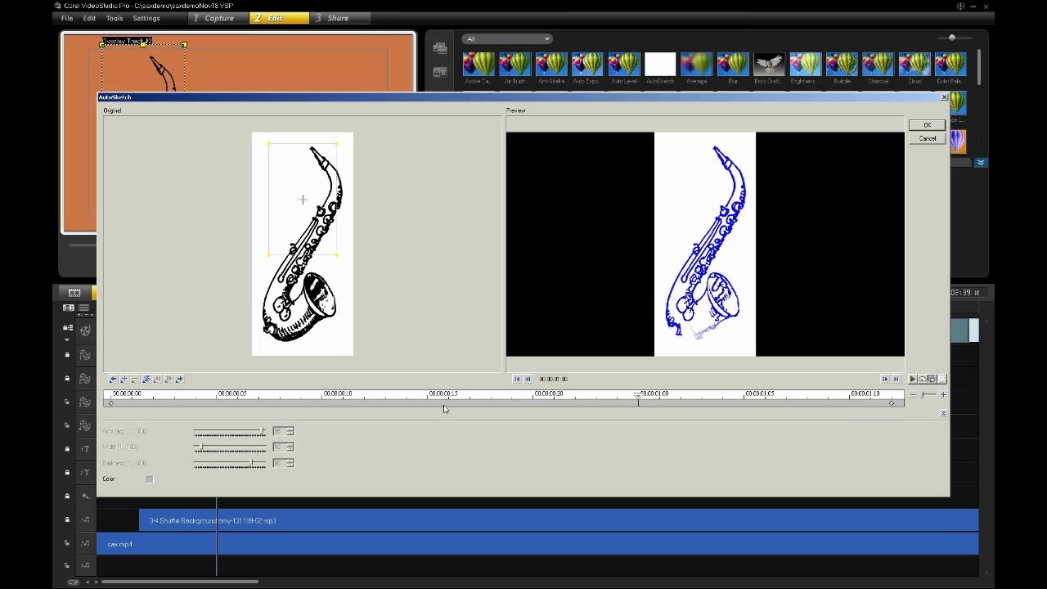
click(335, 401)
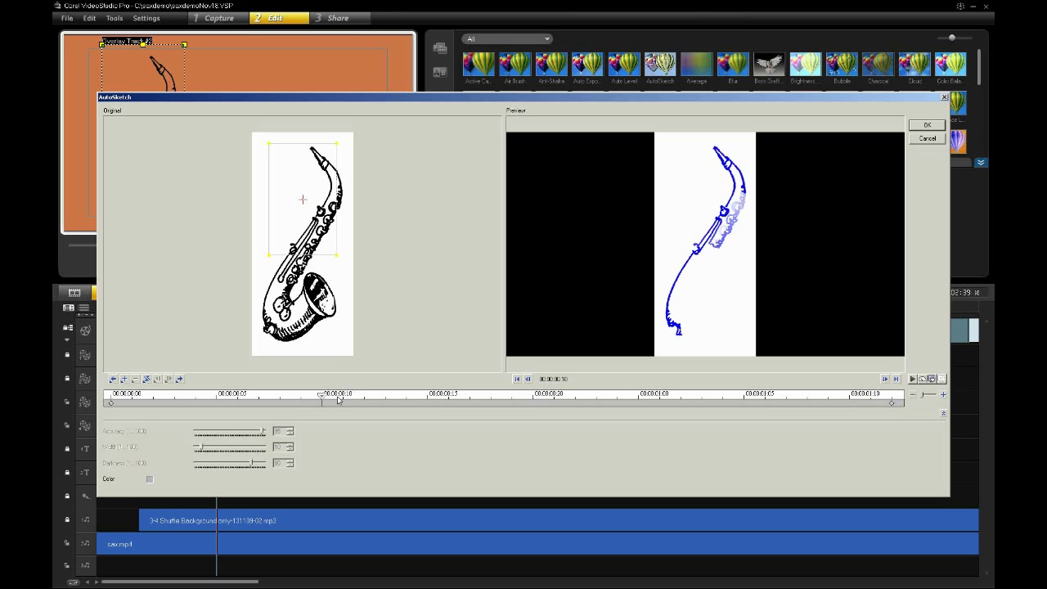
drag(324, 399, 107, 407)
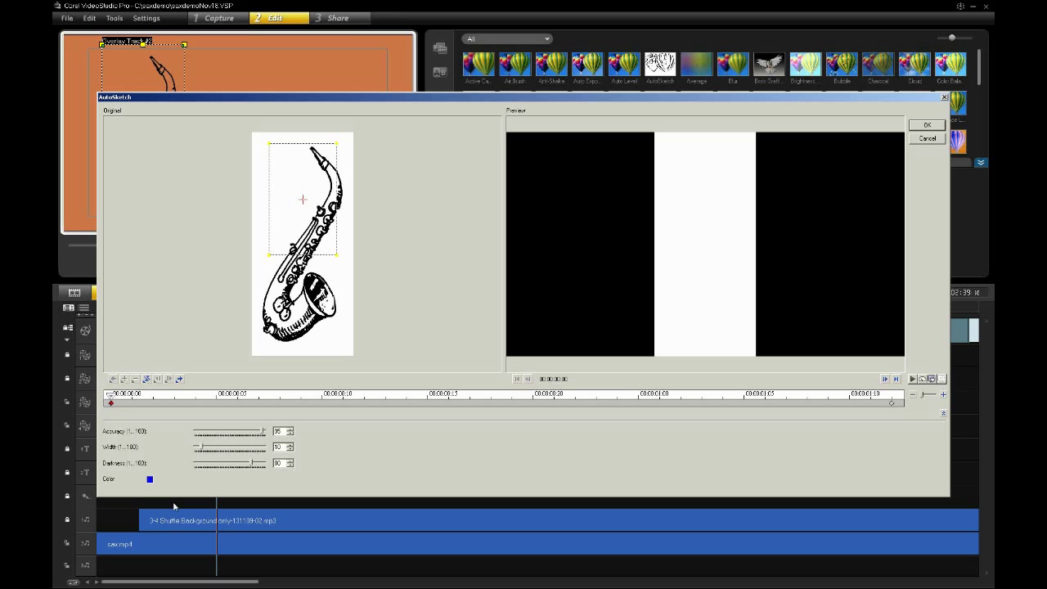
Set the first keyframe's sketch color back to black and apply the AutoSketch settings
click(148, 478)
click(554, 334)
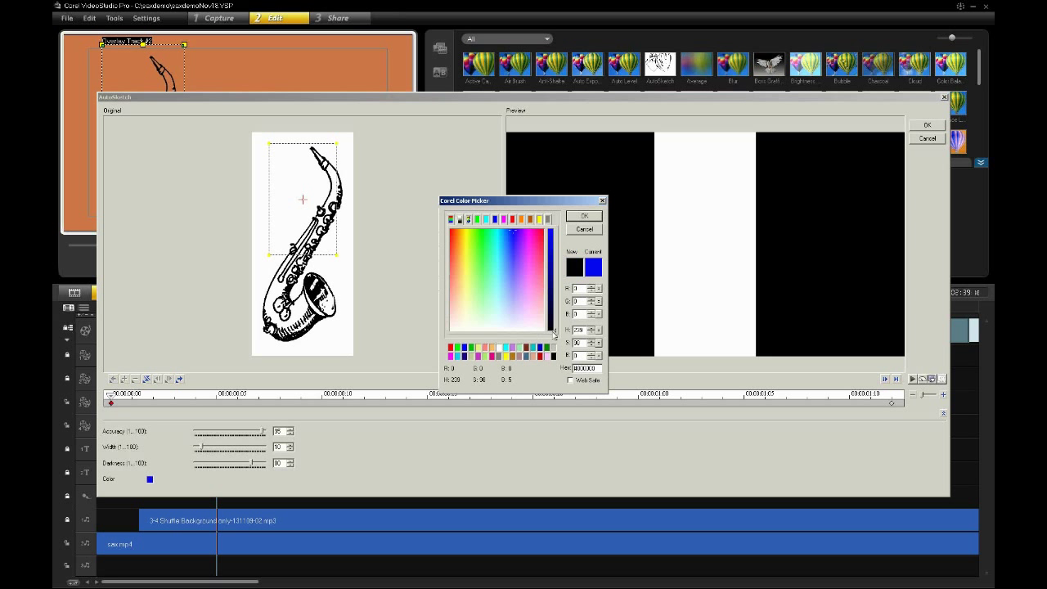
click(597, 217)
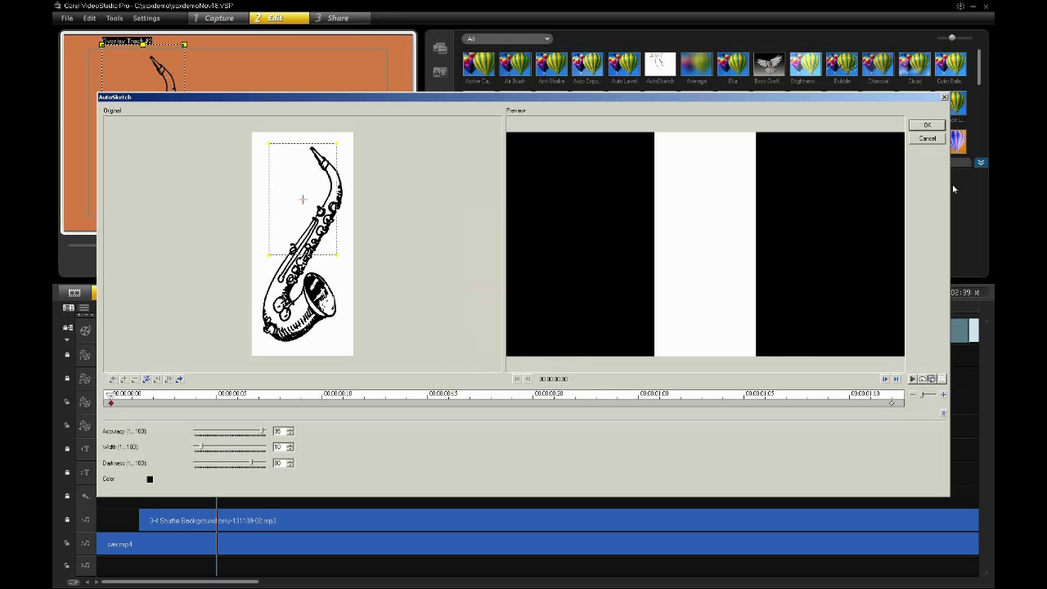
click(927, 125)
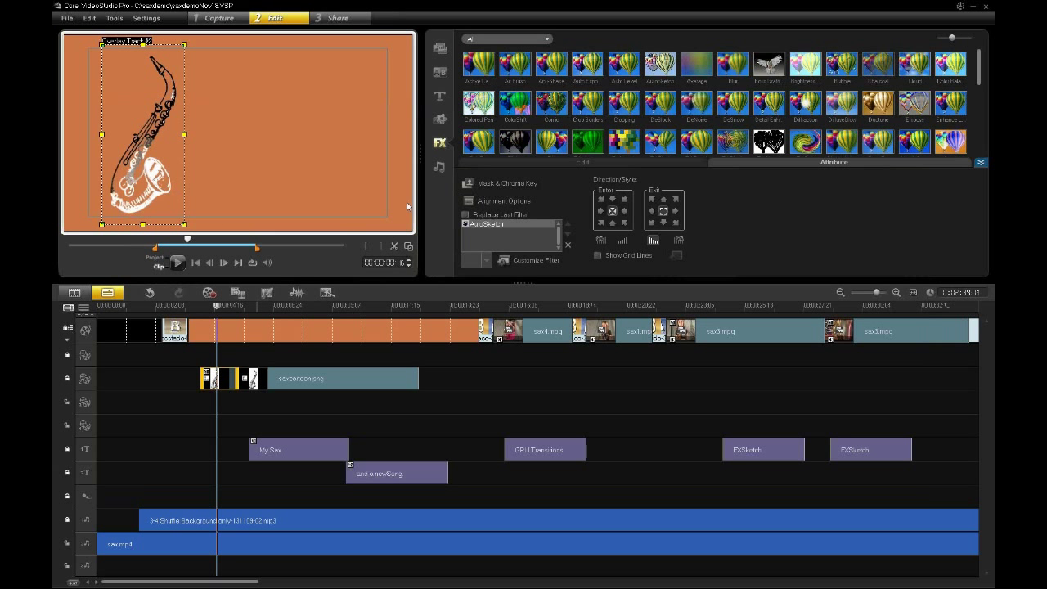
Open the Mask & Chroma Key options for the sketched saxophone overlay clip
click(514, 184)
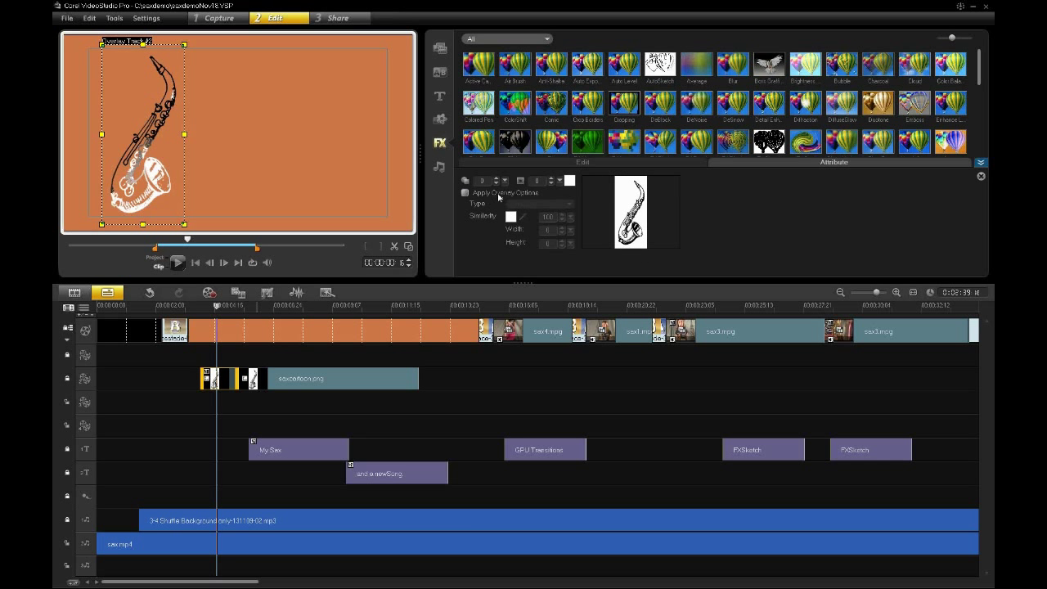